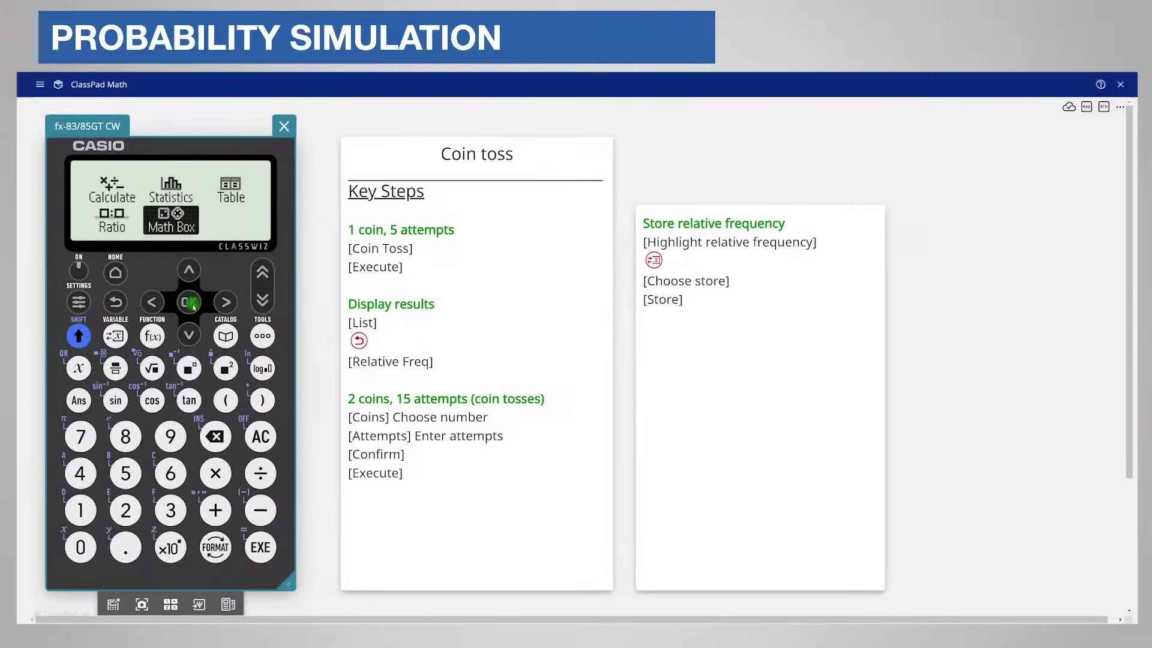
Step: Start the Math Box Dice Roll, keep Dice 1 and Attempts 5, and execute it
left_click(192, 306)
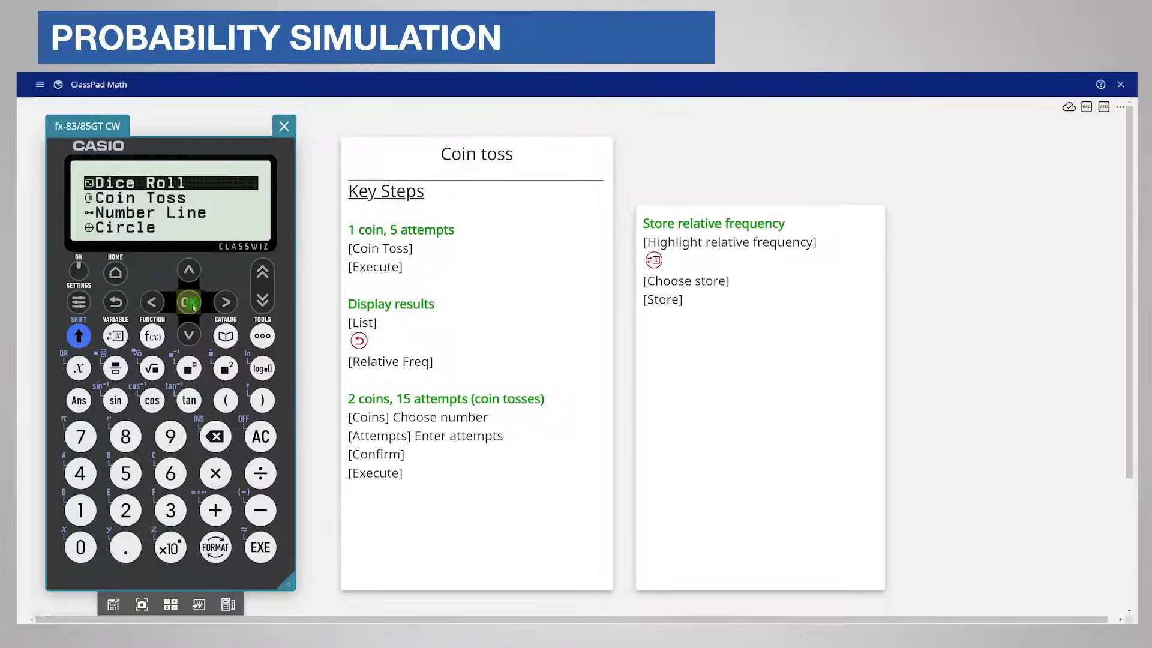
left_click(192, 305)
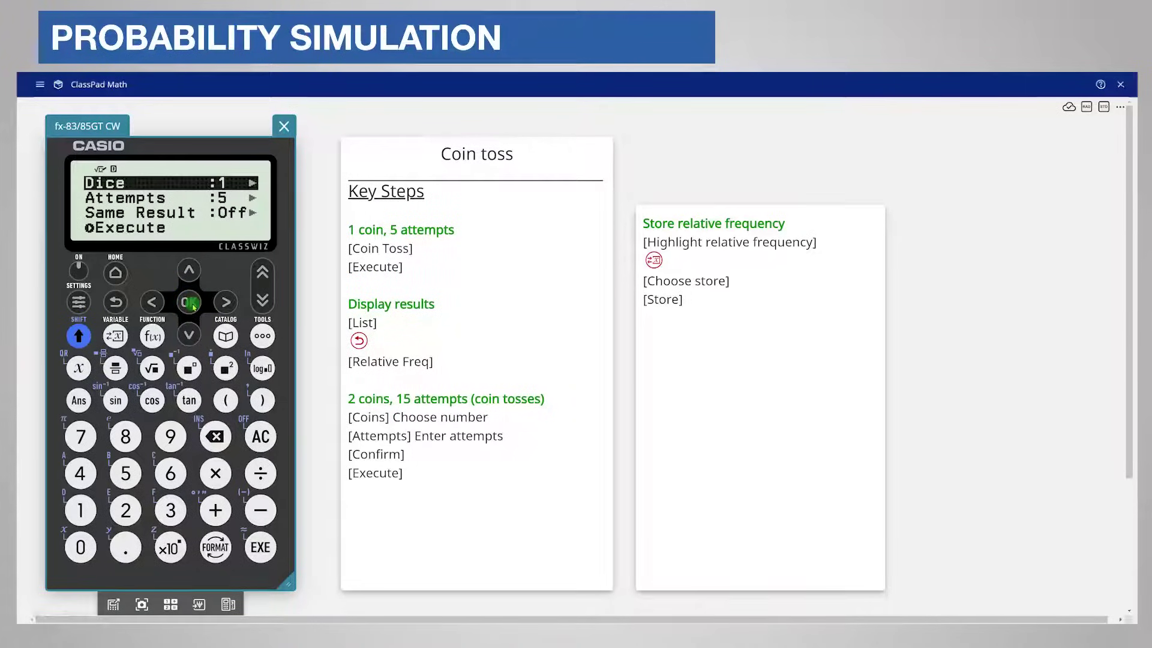
left_click(189, 334)
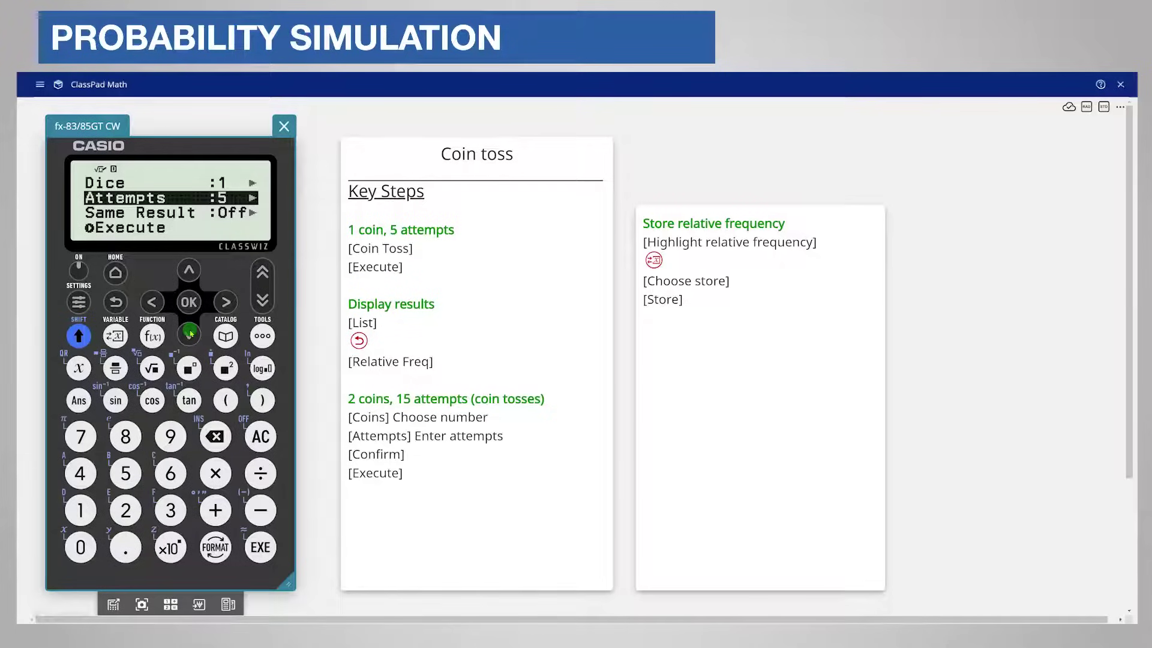
left_click(189, 334)
left_click(190, 303)
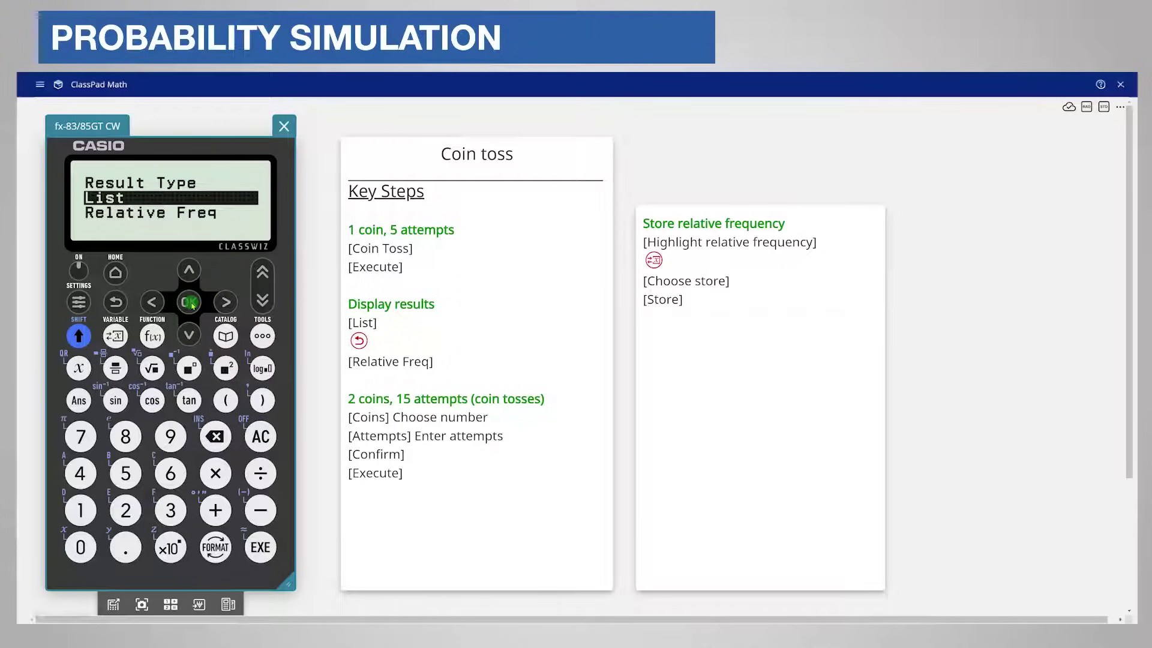
Step: List the five roll results (6, 5, 3, 2, 3) in column A
left_click(190, 303)
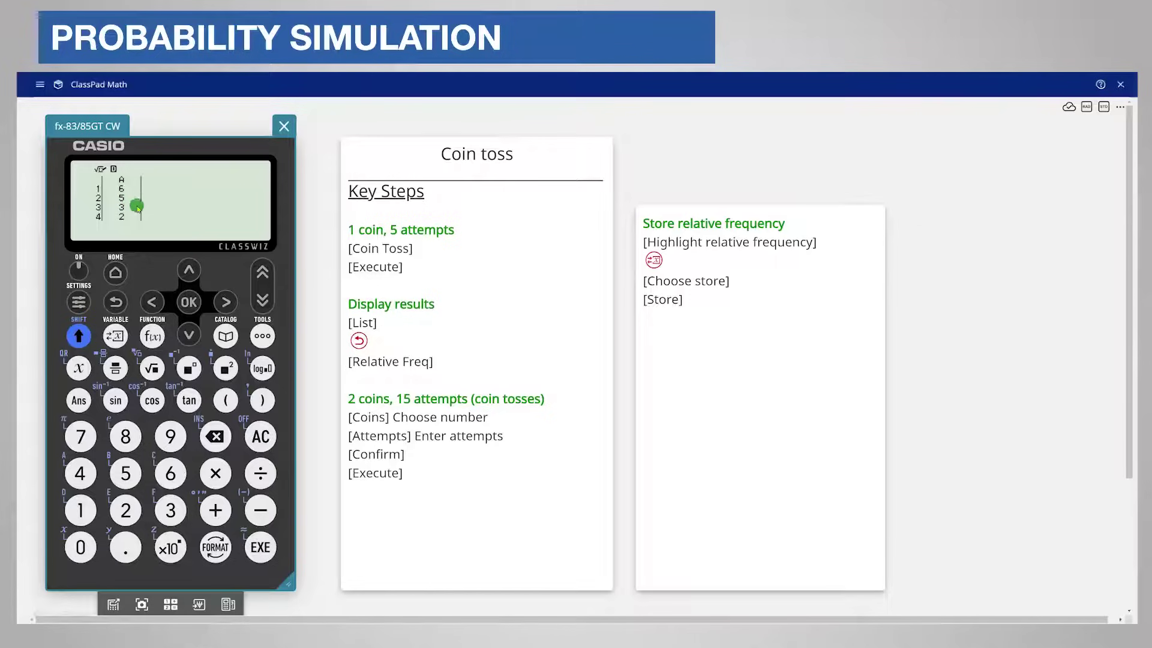
left_click(189, 335)
Step: Switch the result to Relative Freq: sum 3 at 0.4, sums 5 and 6 at 0.2
left_click(115, 303)
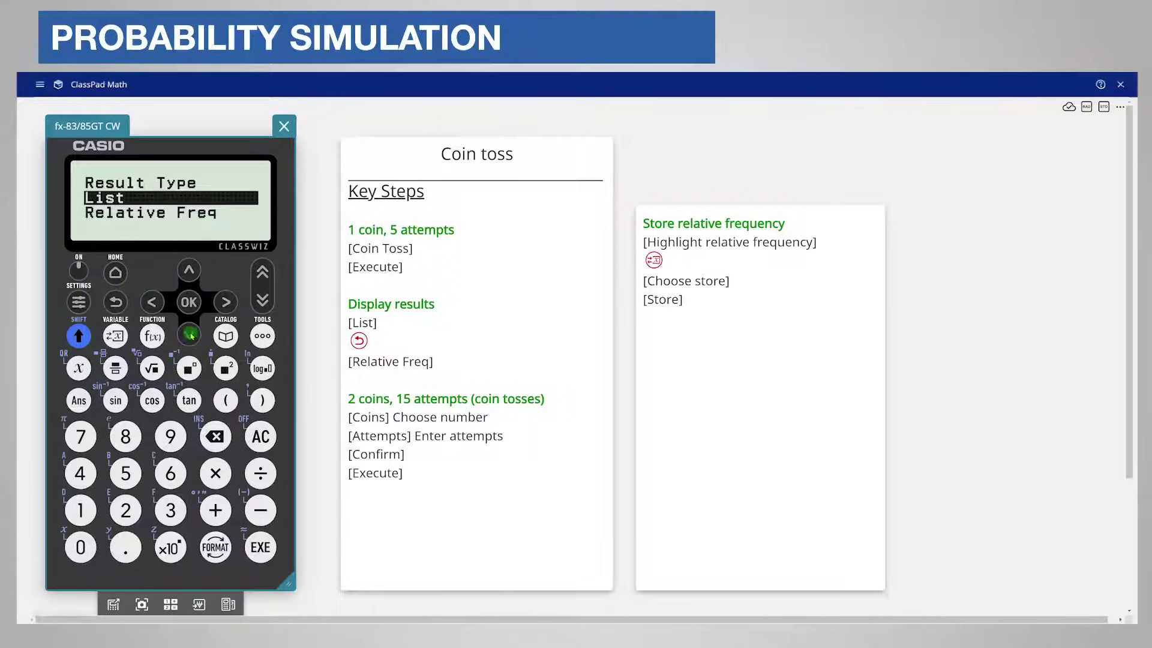
left_click(189, 335)
left_click(189, 303)
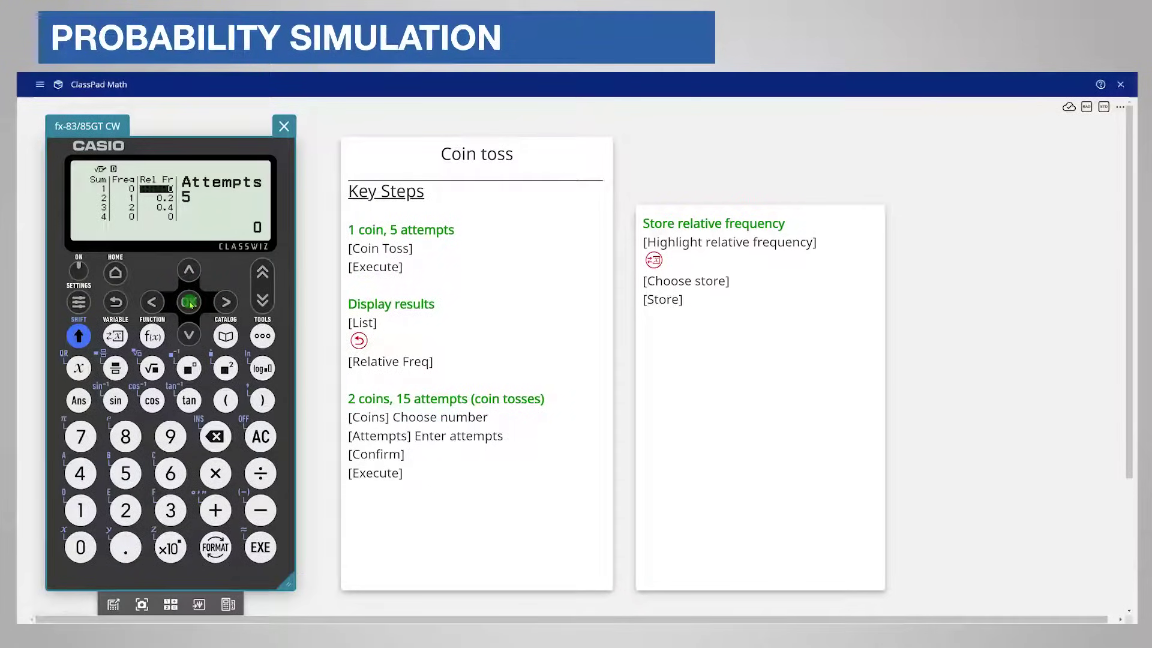
left_click(101, 197)
left_click(104, 201)
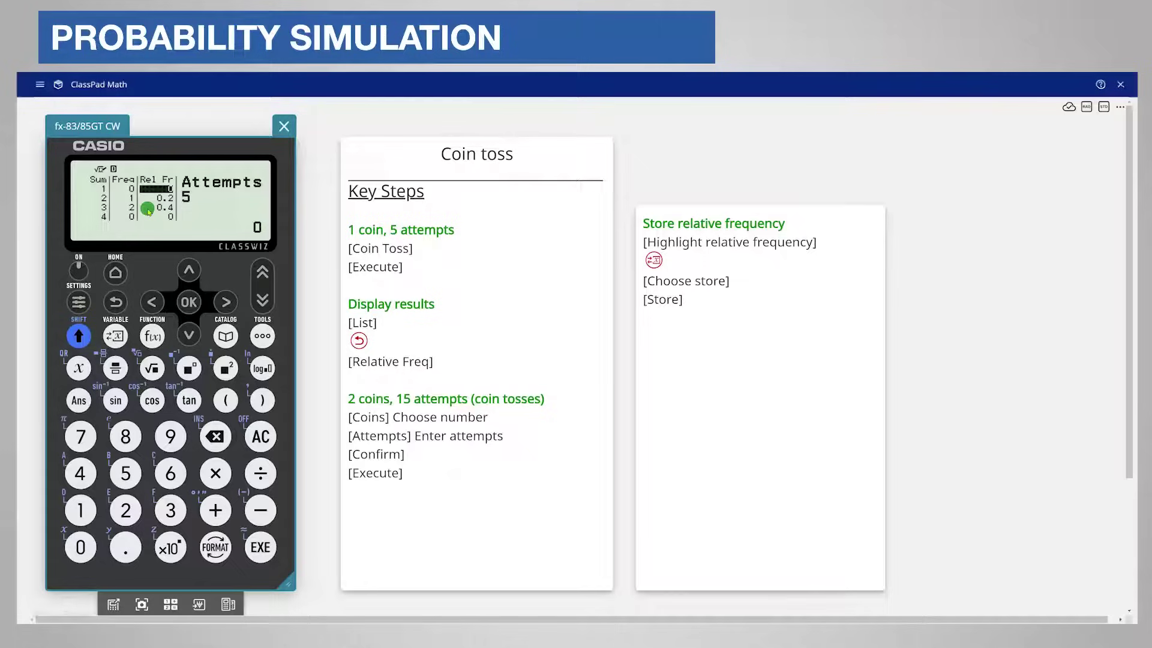
left_click(258, 302)
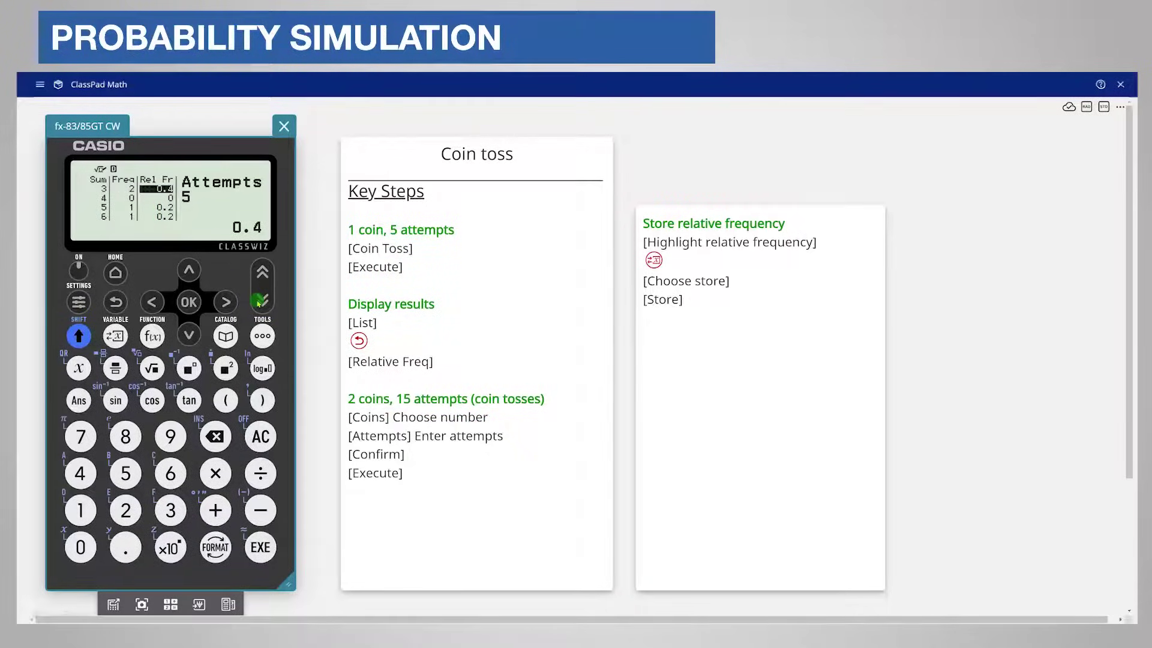
Step: Return to the Dice Roll setup and change Dice to 2 Dice
left_click(115, 301)
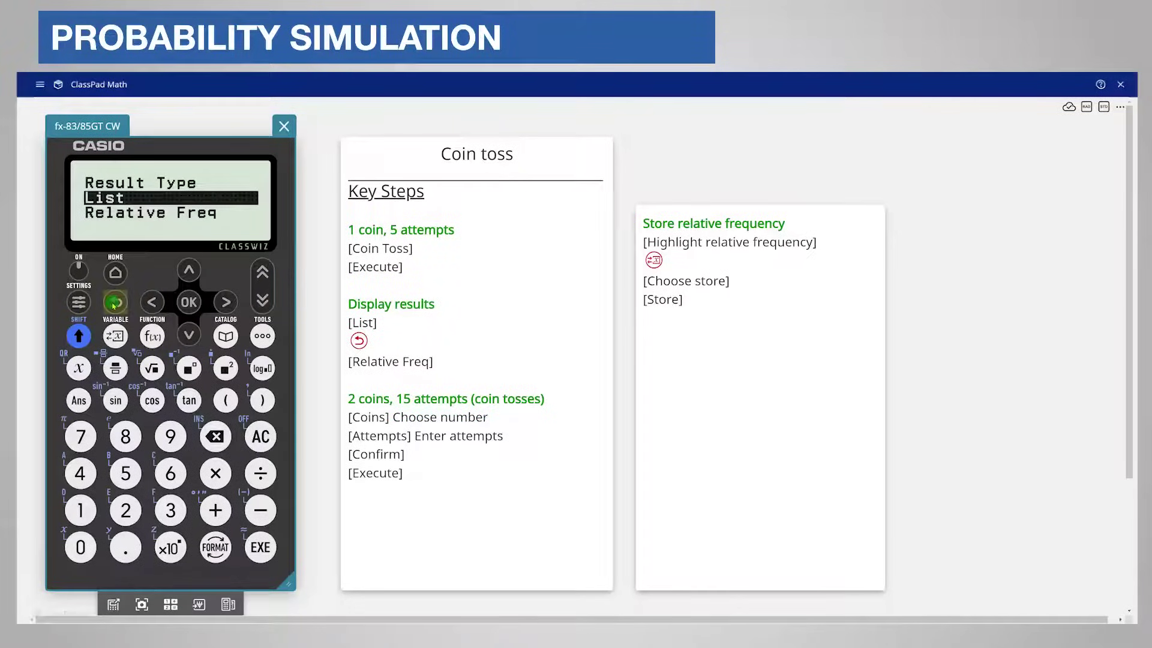
left_click(114, 303)
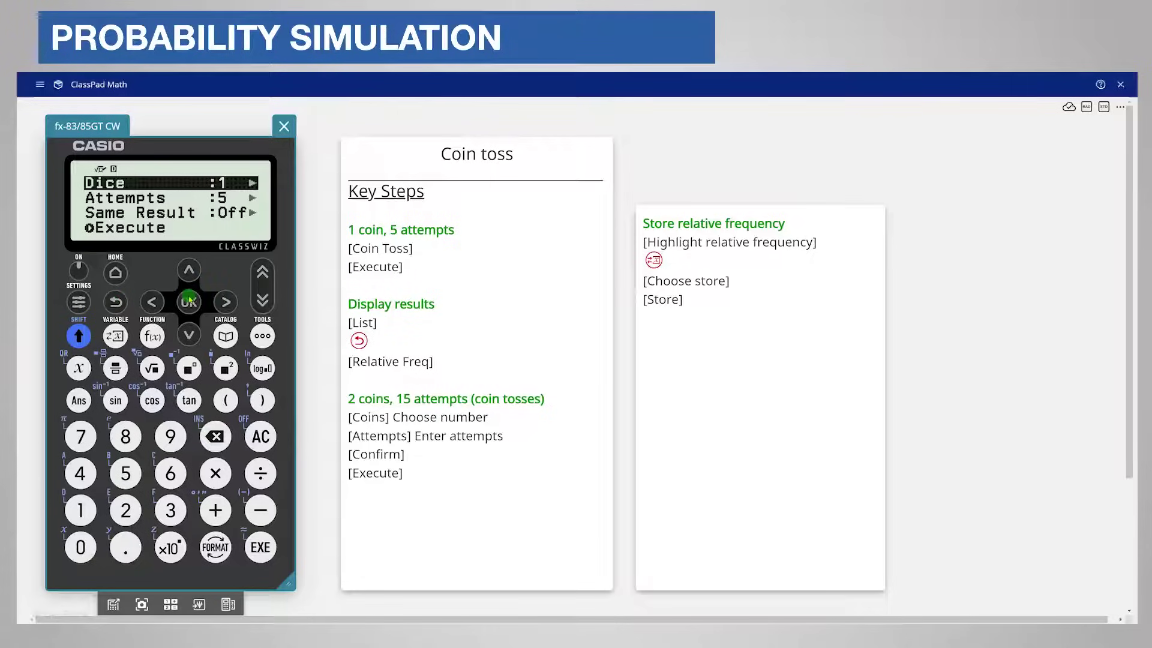
left_click(189, 302)
left_click(187, 335)
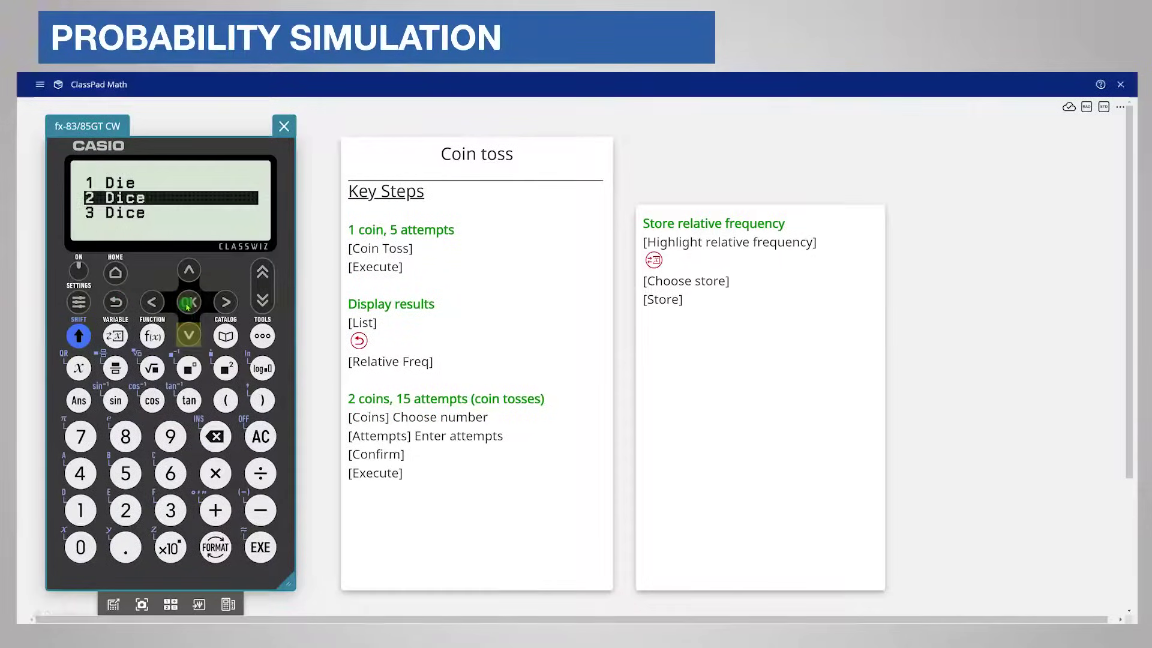
left_click(188, 303)
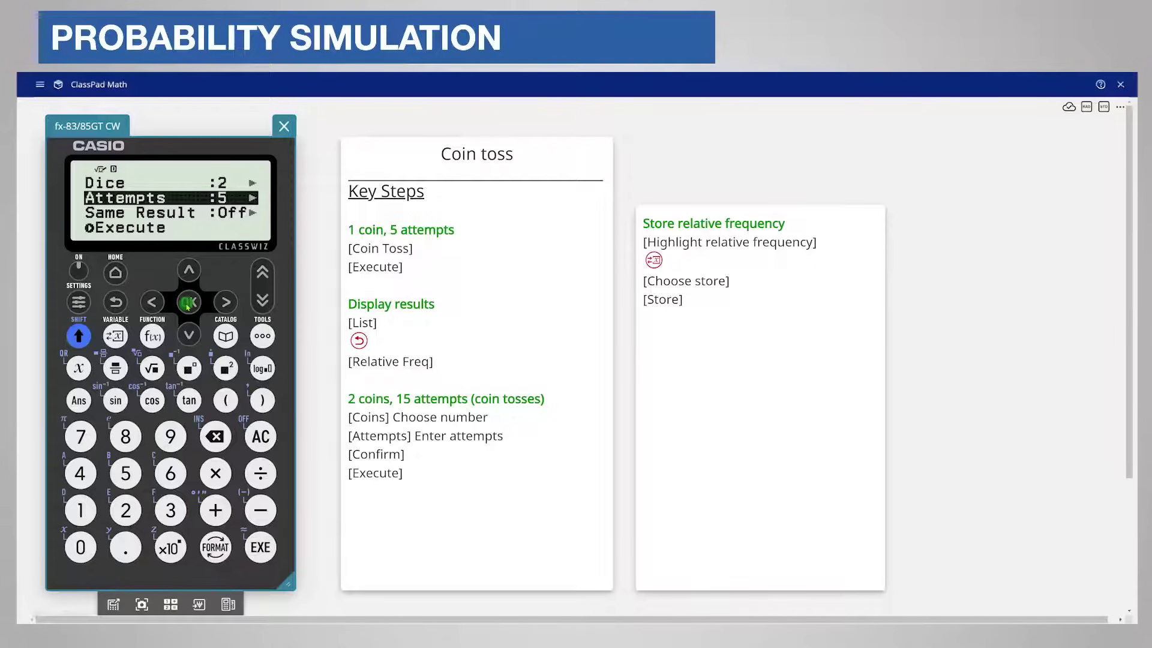
Step: Set Attempts to 15 and execute the two-dice simulation
left_click(187, 303)
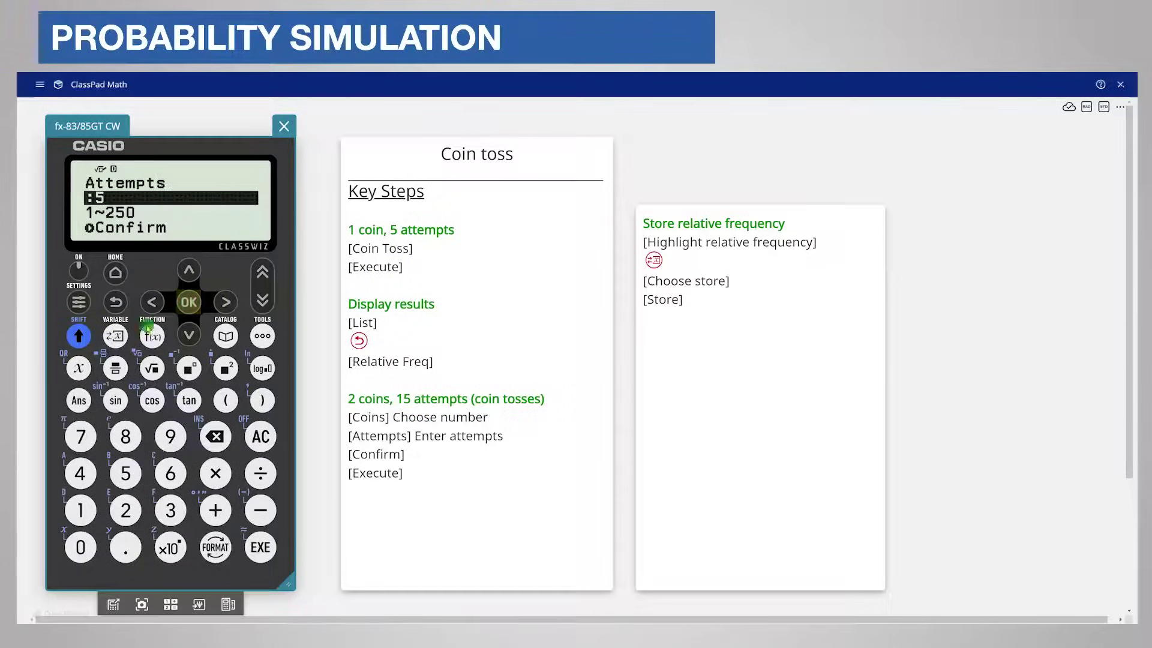
left_click(79, 510)
left_click(125, 473)
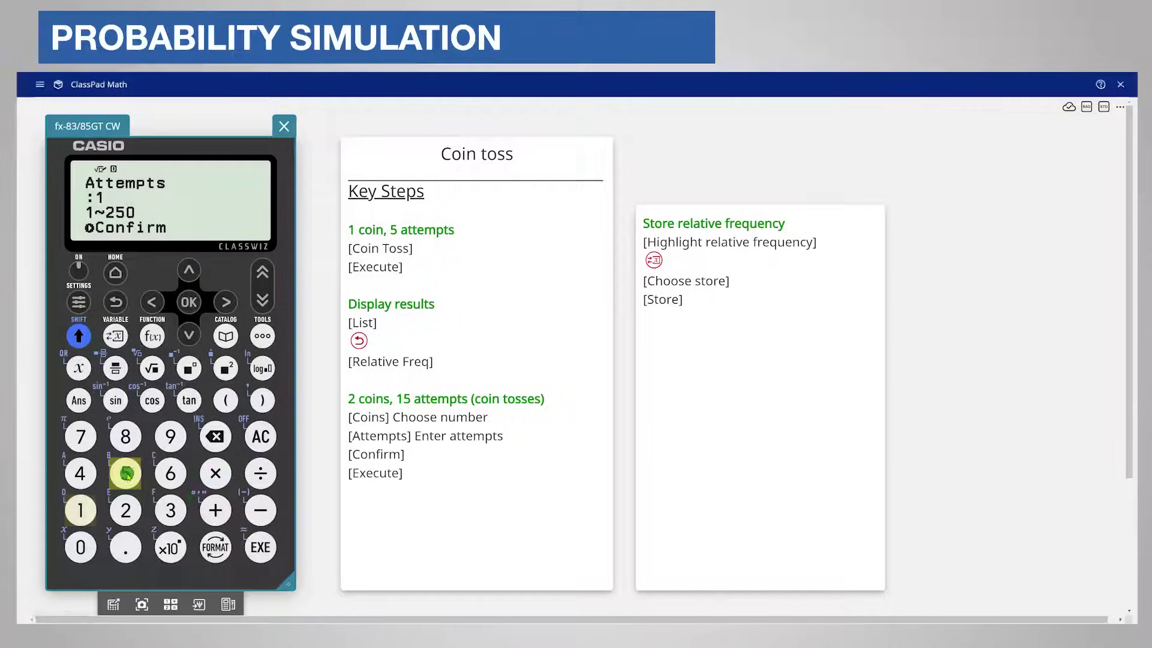
left_click(259, 549)
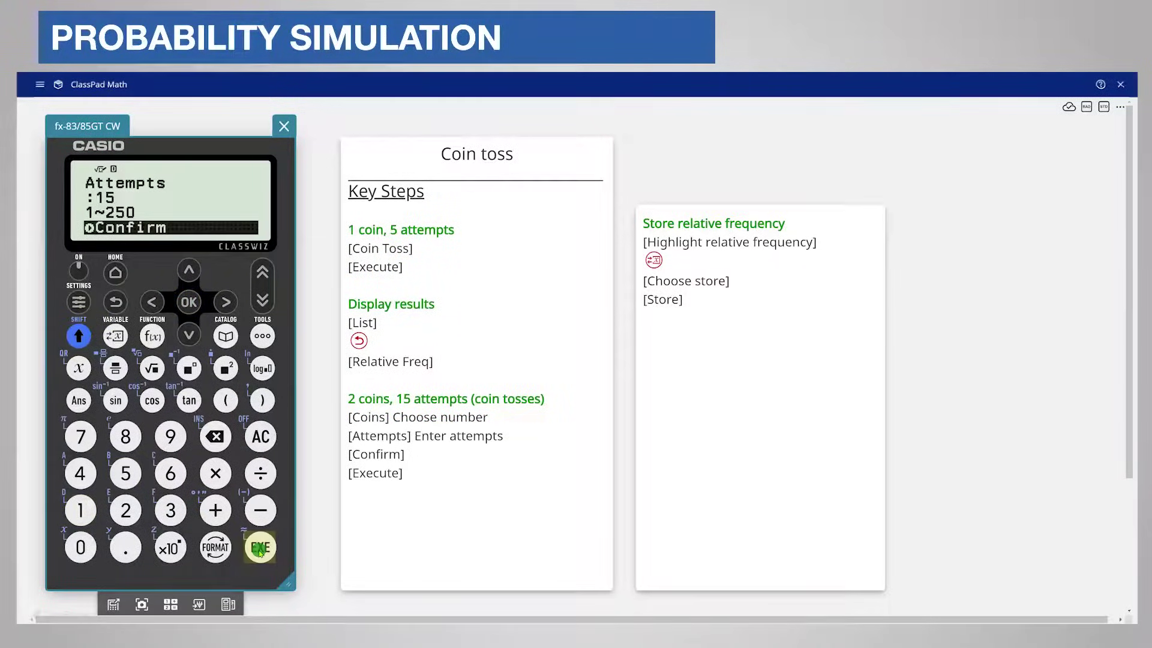
left_click(259, 549)
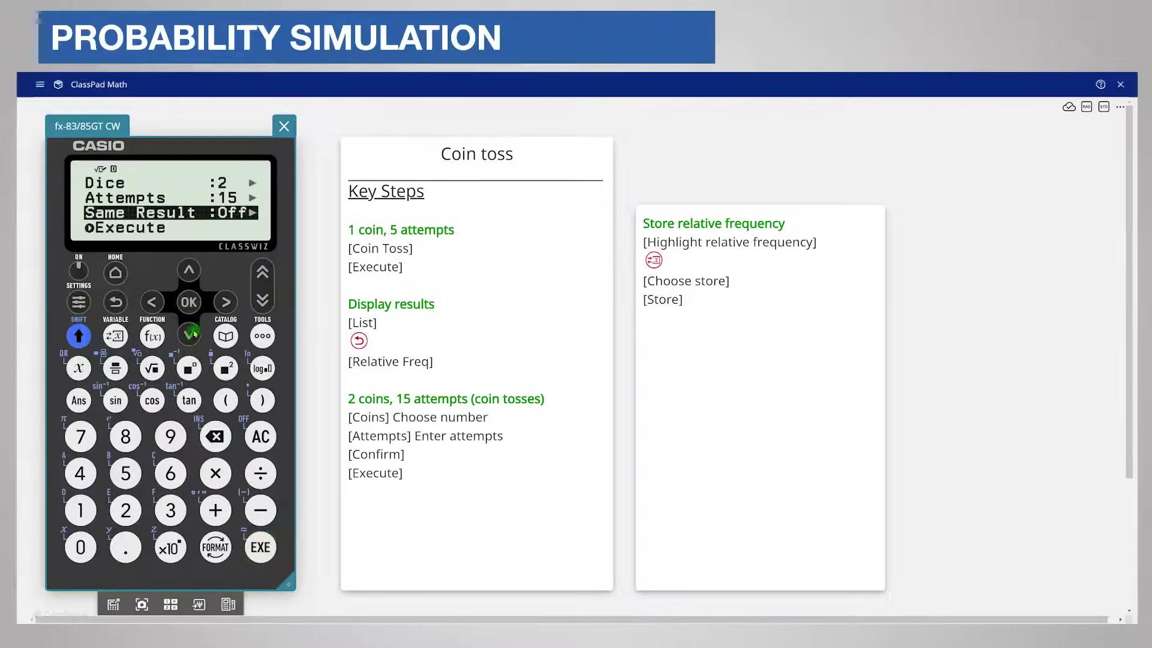
left_click(191, 332)
left_click(189, 302)
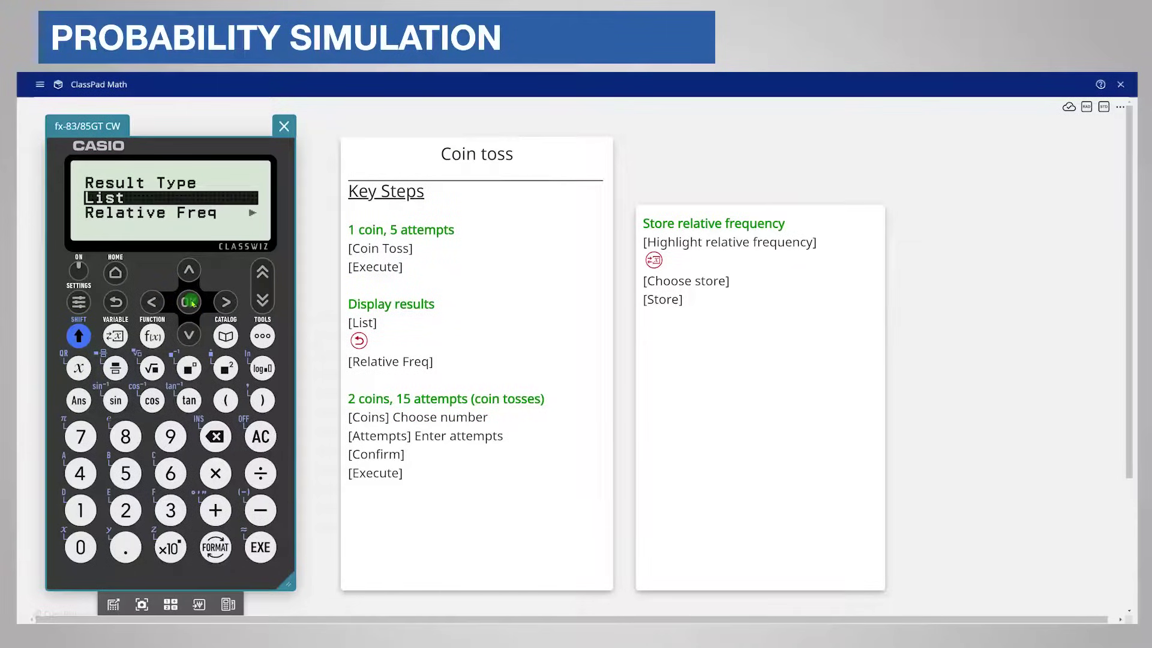
Step: List the 15 two-dice rolls in A, B, Sum and Diff columns, paging down to row 13
left_click(190, 301)
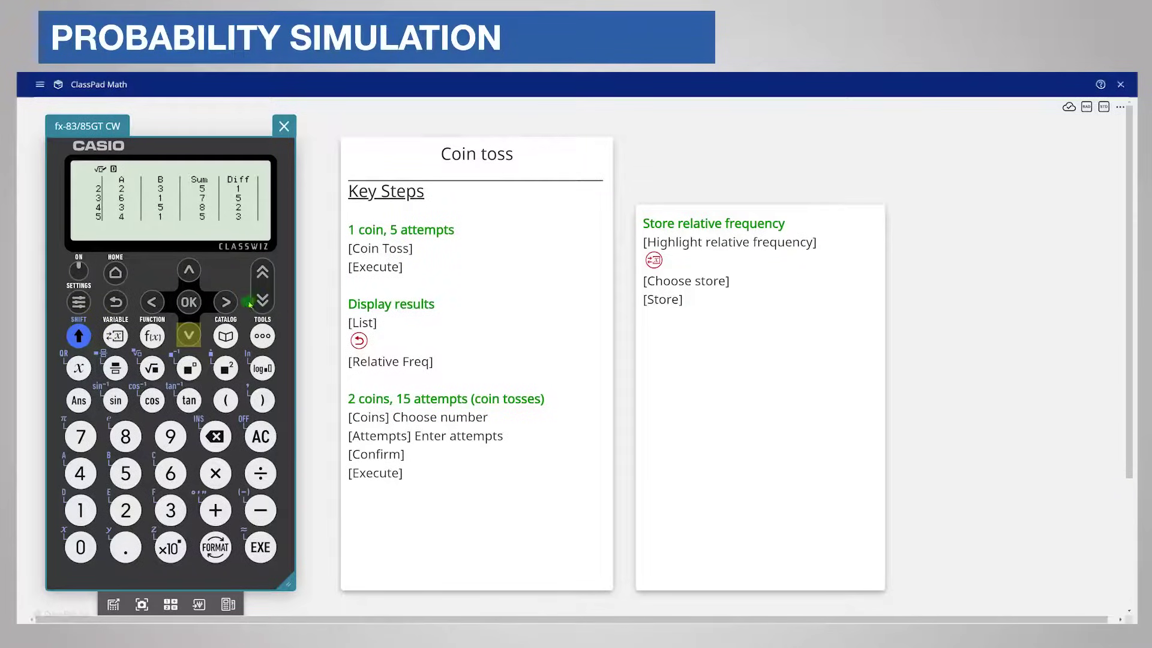
left_click(262, 302)
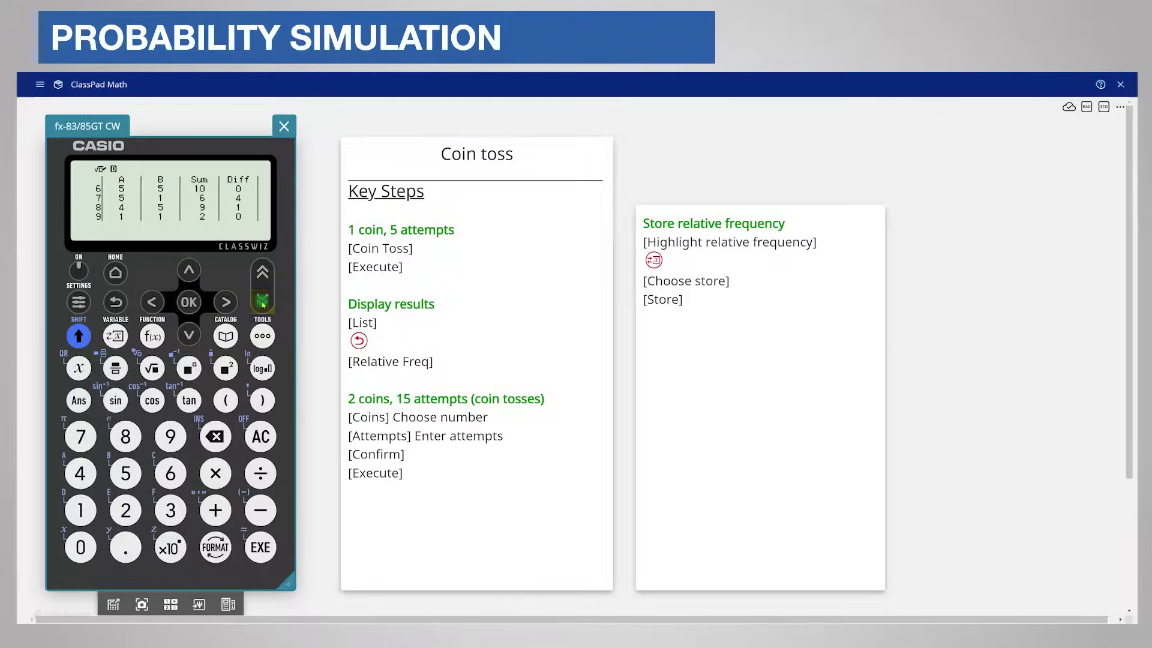
left_click(263, 302)
Step: Show Relative Freq by Sum: sum 2 at 0.0666, sum 3 at 0, sum 5 at 0.2
left_click(116, 303)
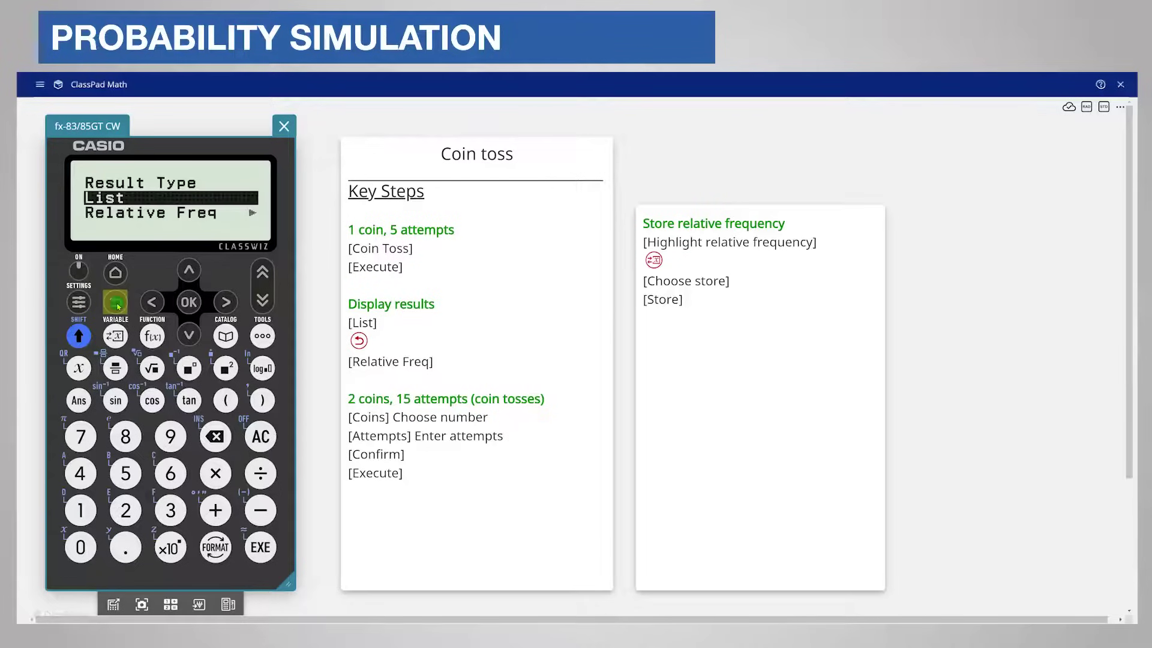
left_click(184, 334)
left_click(188, 303)
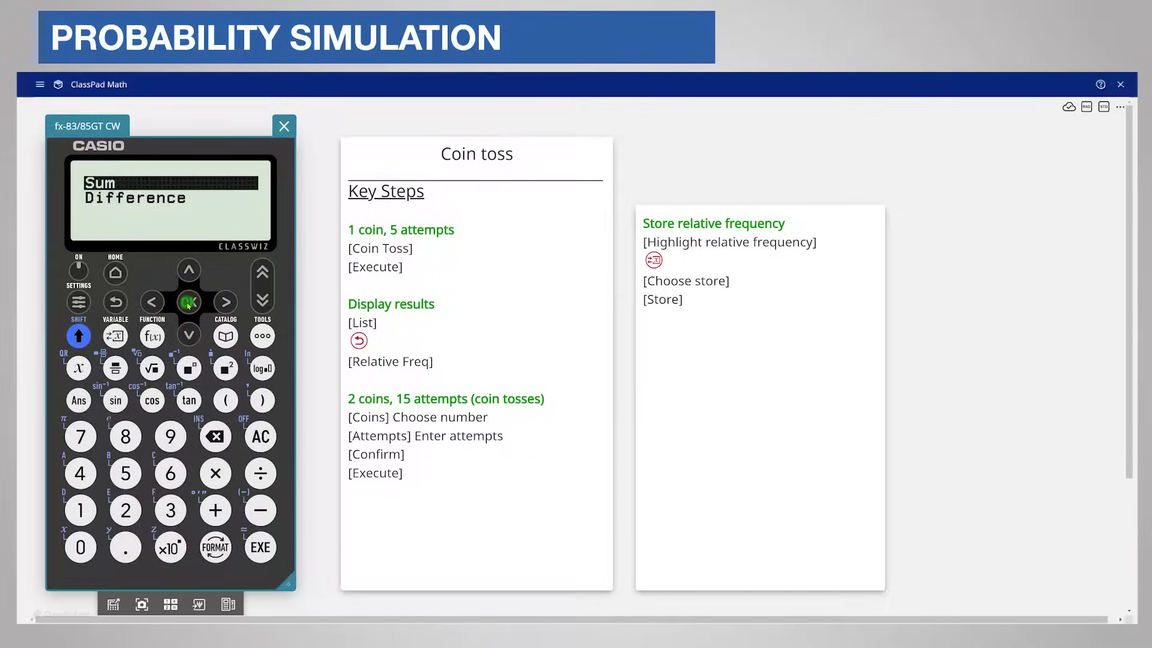
left_click(187, 303)
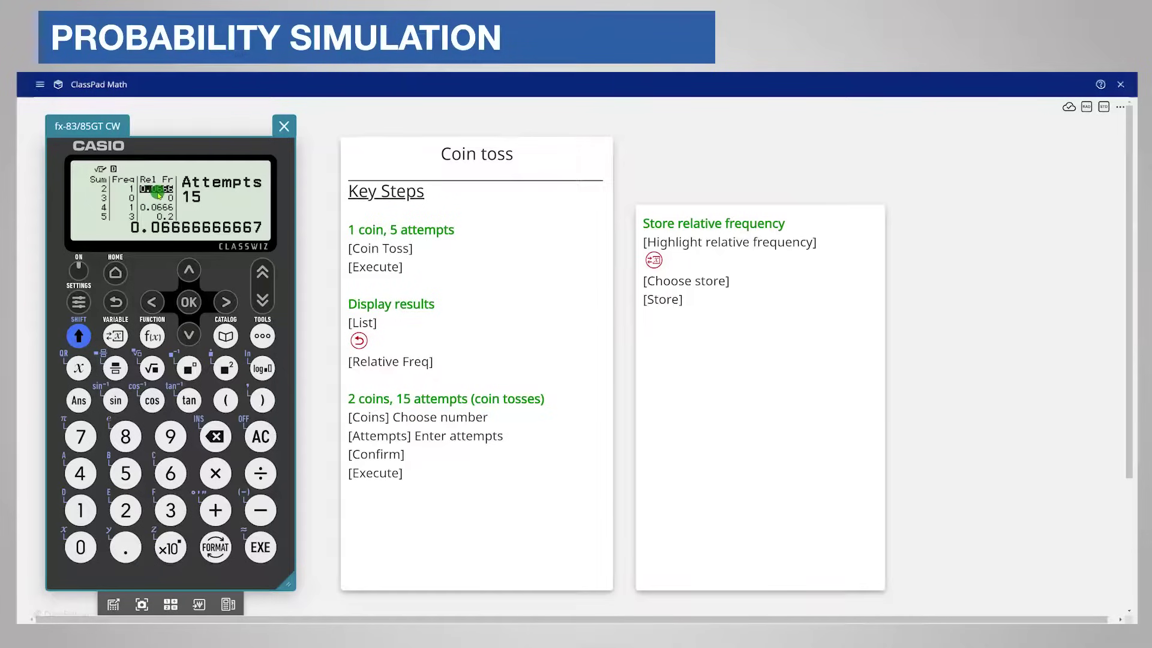
Step: Set the format to Improper Fraction so sum 2 shows as 1/15
left_click(213, 549)
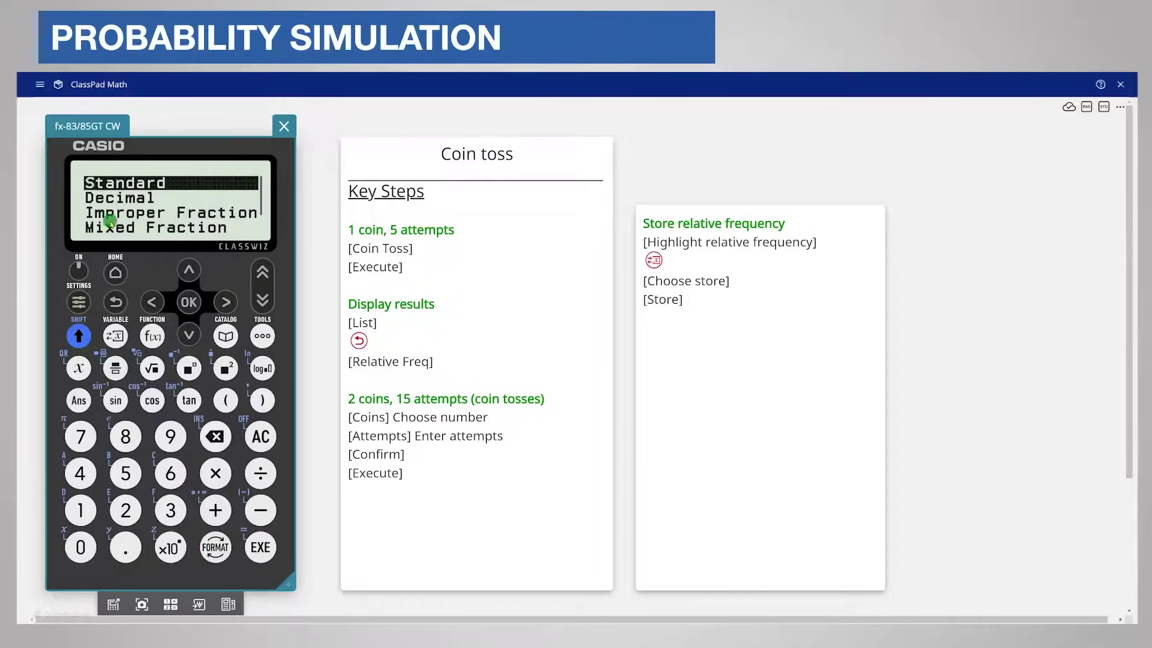
left_click(187, 339)
left_click(187, 339)
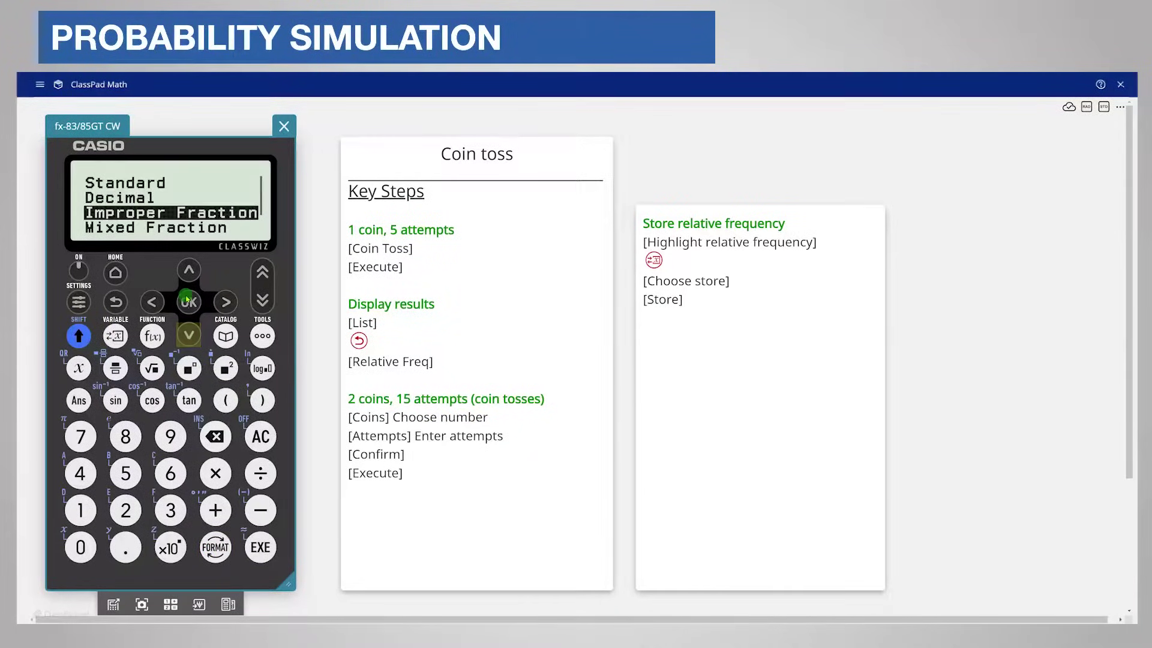
left_click(187, 301)
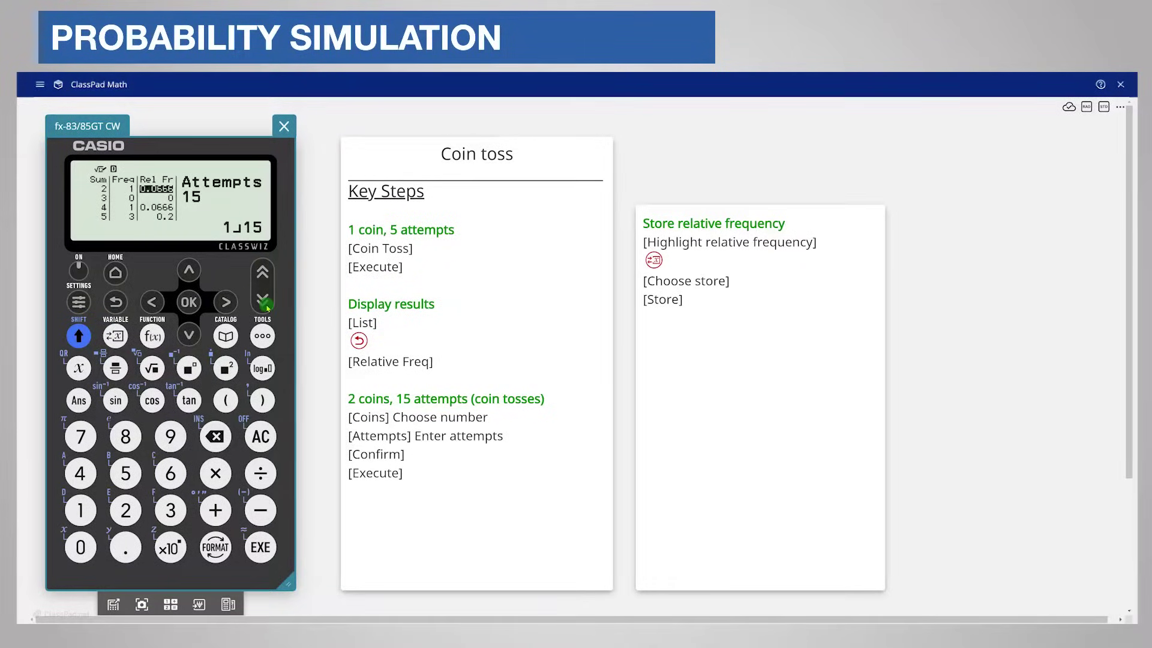
Step: Page down to sums 9–12: sum 9 at 0.1333, sums 11 and 12 at 0
left_click(264, 303)
left_click(264, 303)
left_click(265, 304)
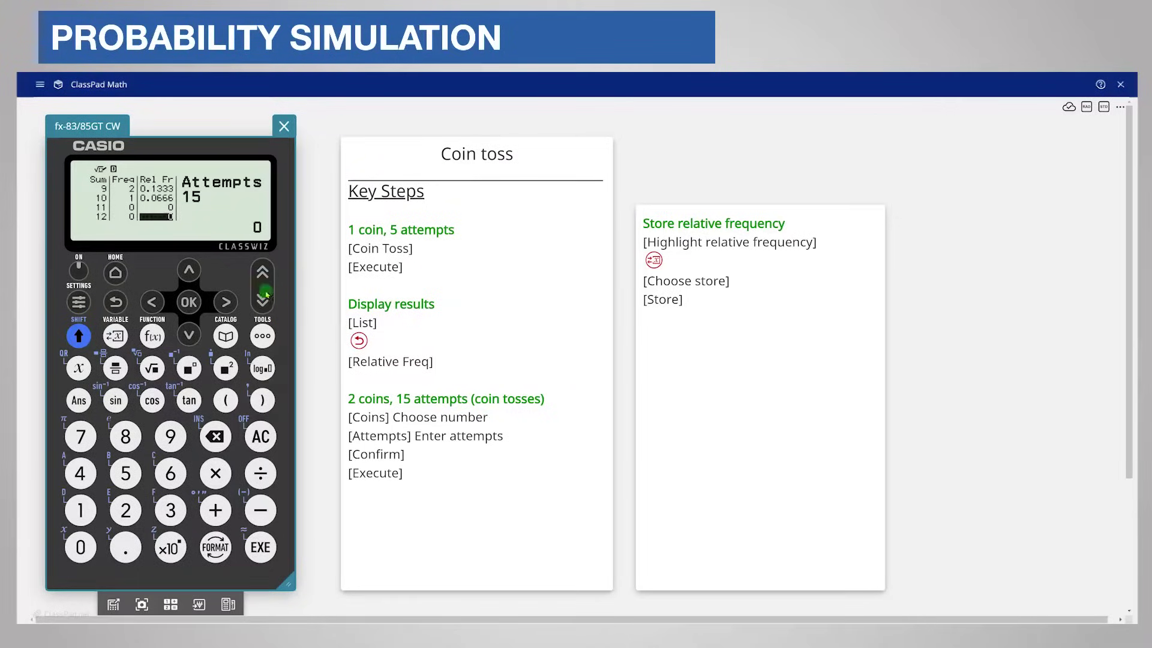
Step: Select sum 9's relative frequency, 0.1333333333, and store it in variable A
left_click(194, 276)
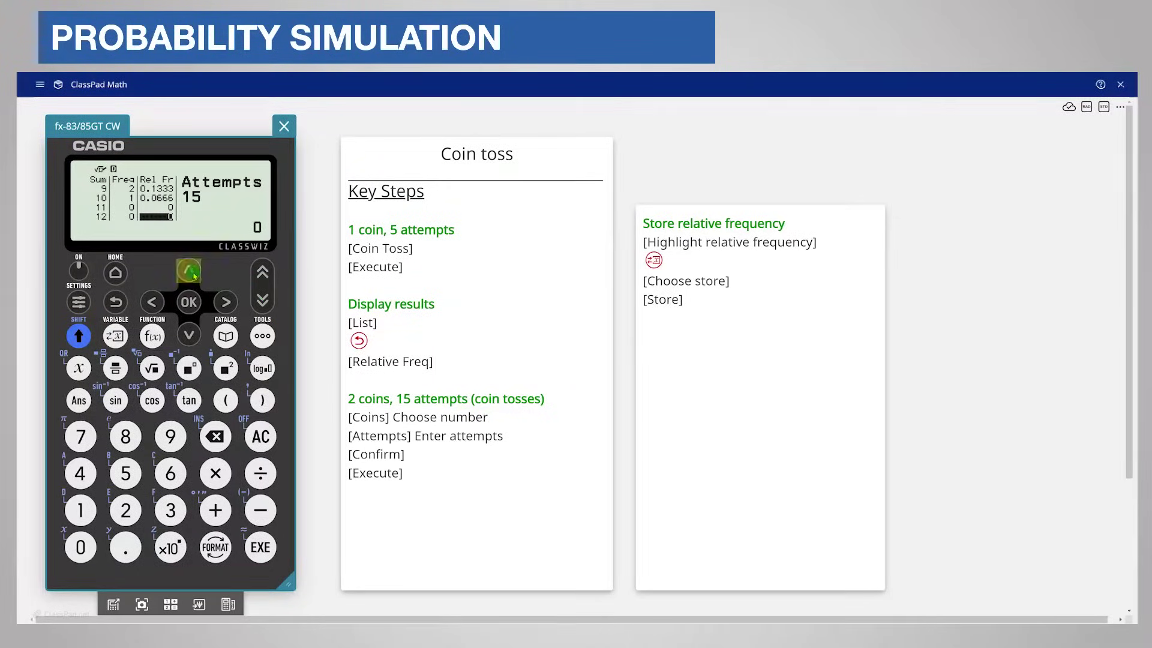
left_click(194, 276)
left_click(194, 277)
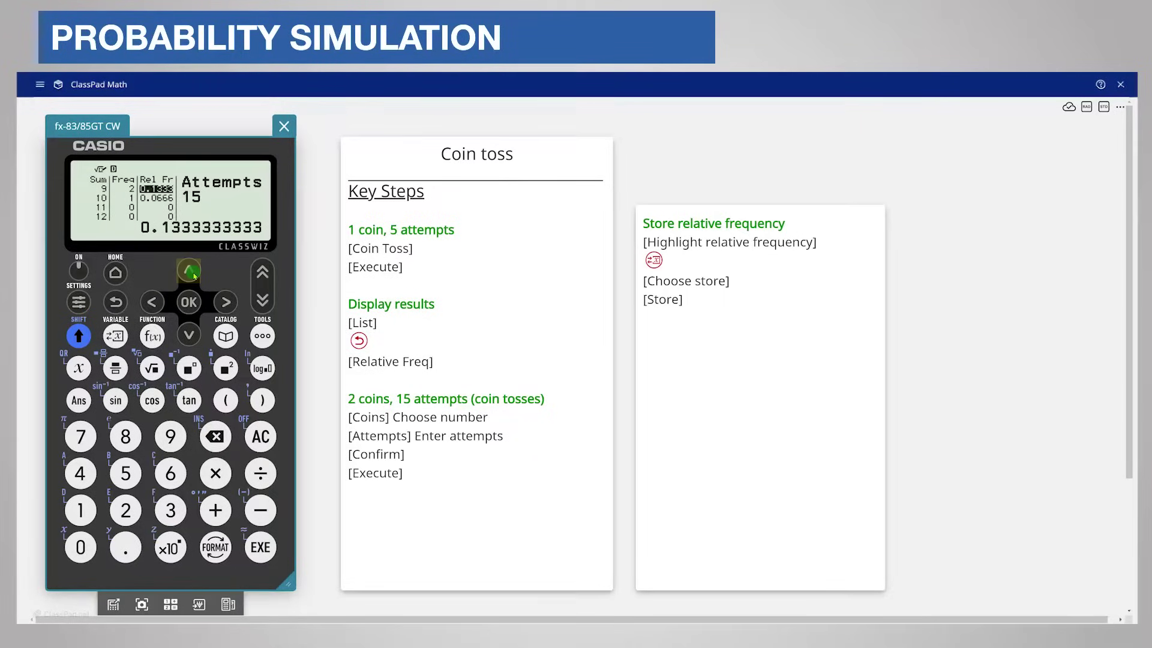
left_click(119, 337)
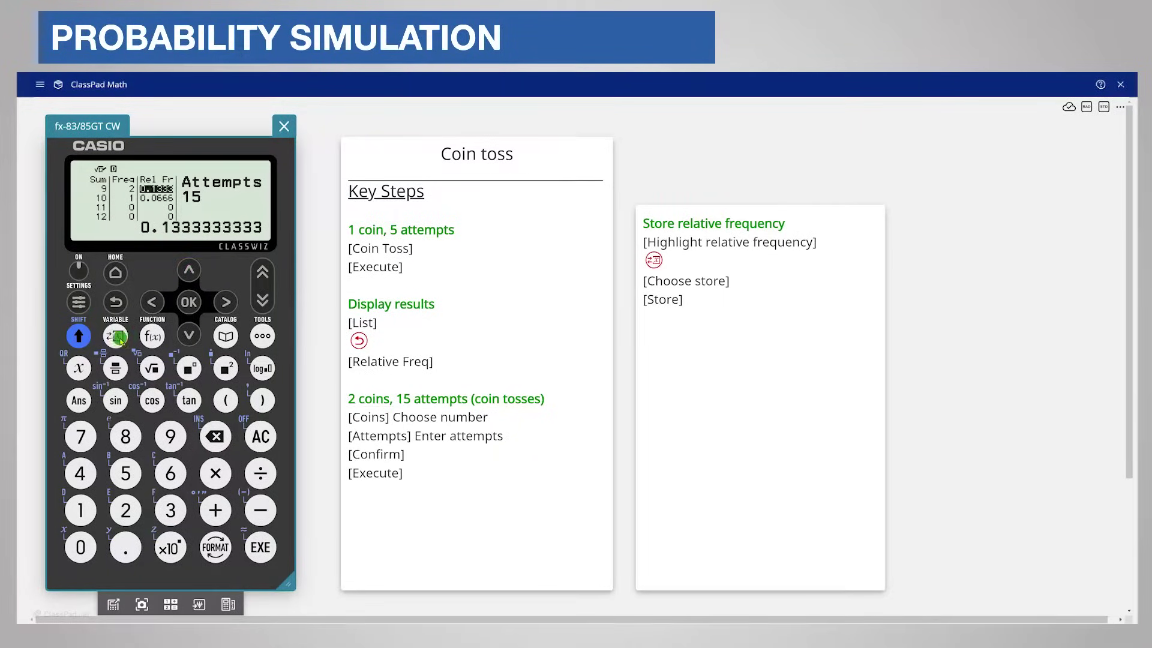
left_click(186, 305)
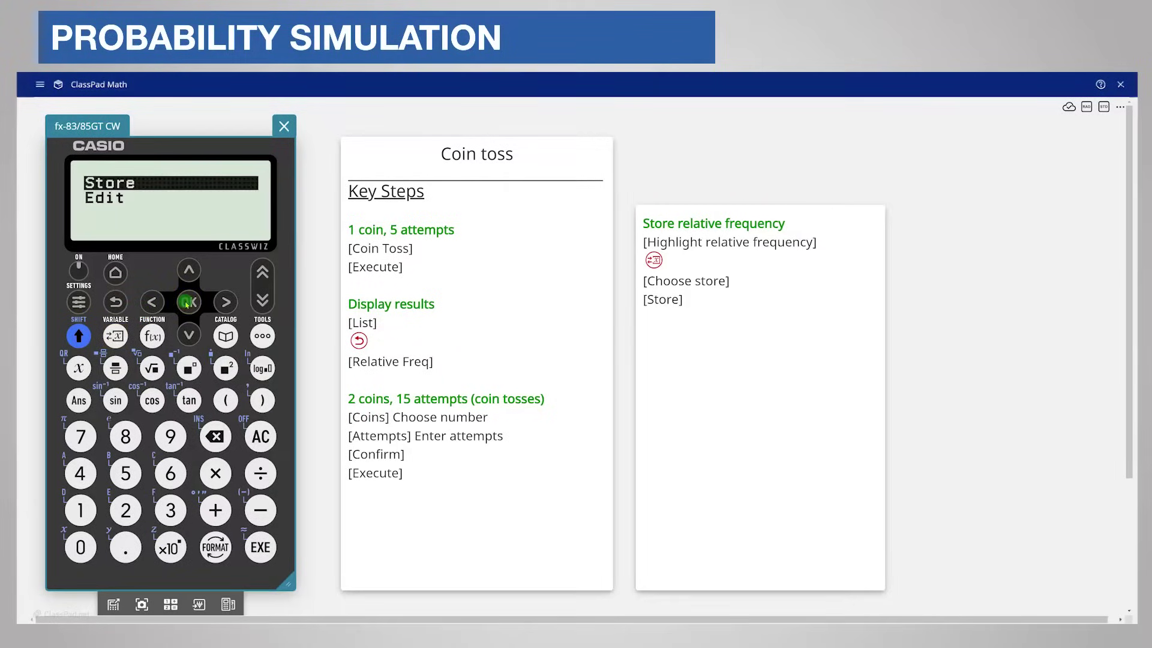
left_click(187, 303)
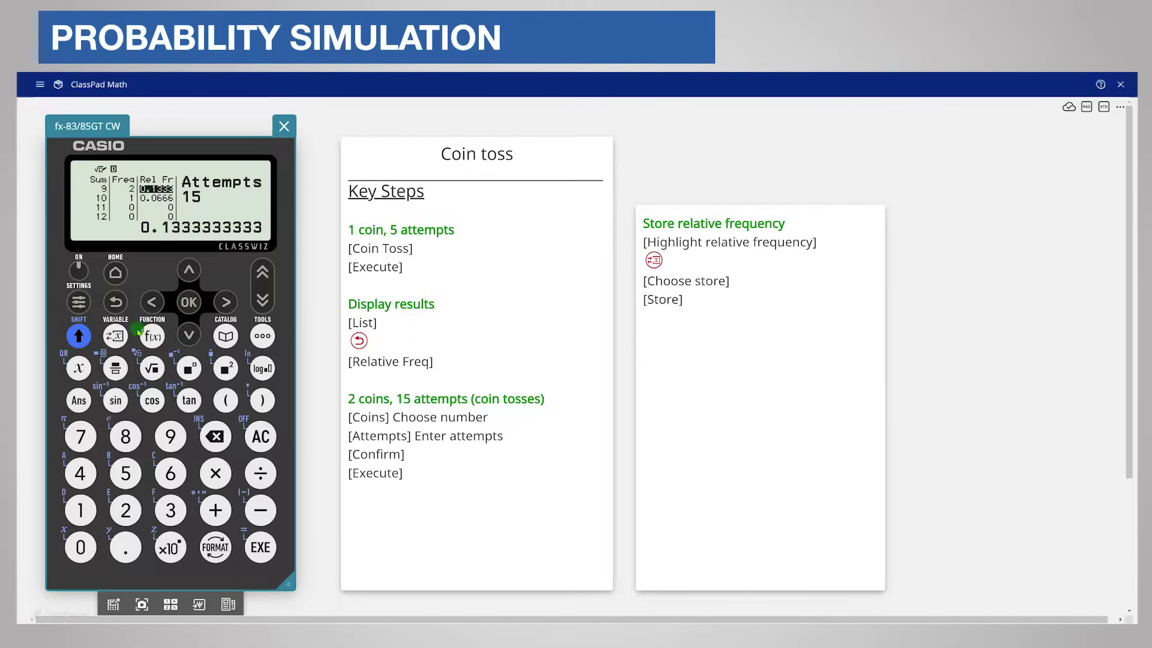
Step: Switch to Relative Freq by Difference and page down to differences 2–5
left_click(115, 302)
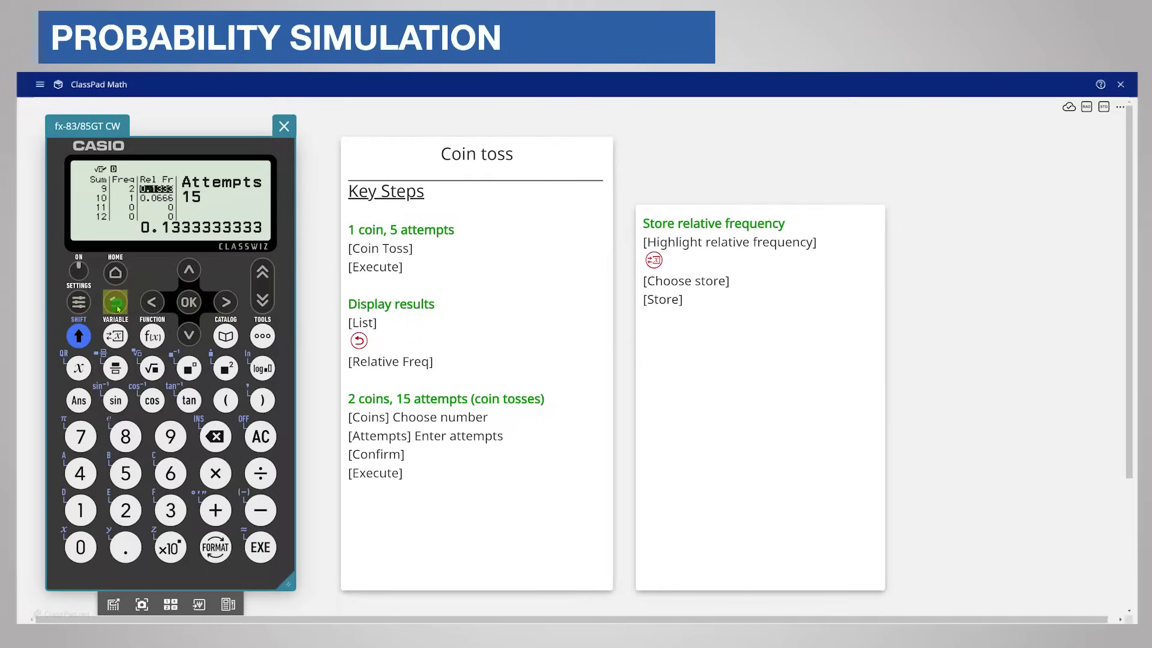
left_click(189, 333)
left_click(188, 309)
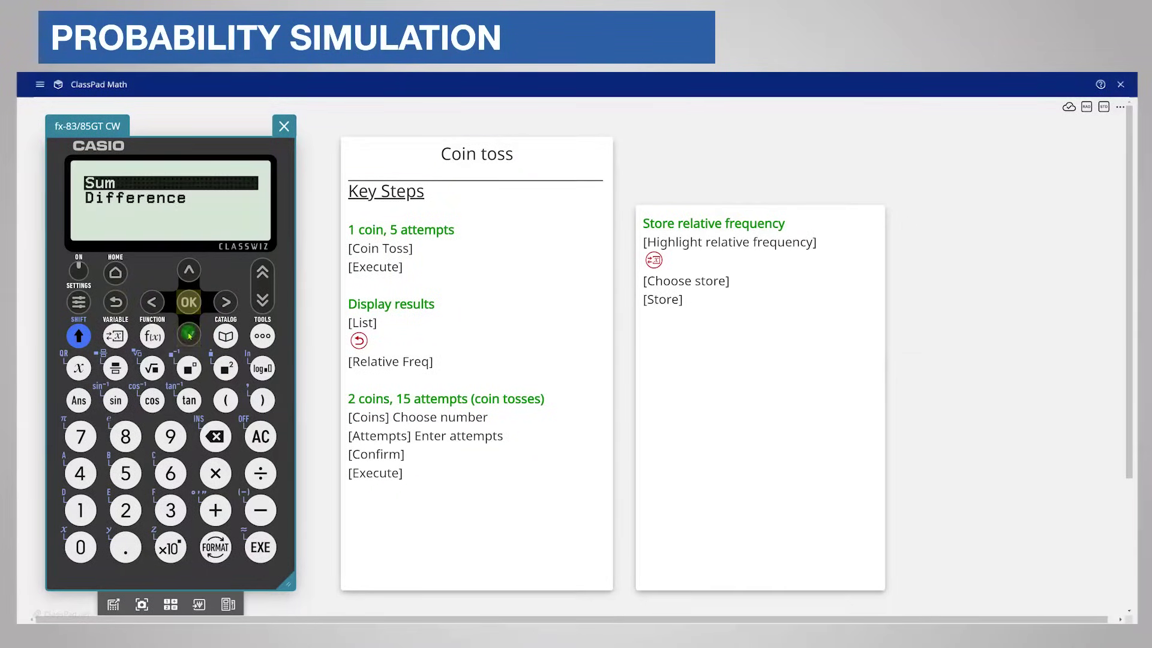
left_click(189, 333)
left_click(187, 302)
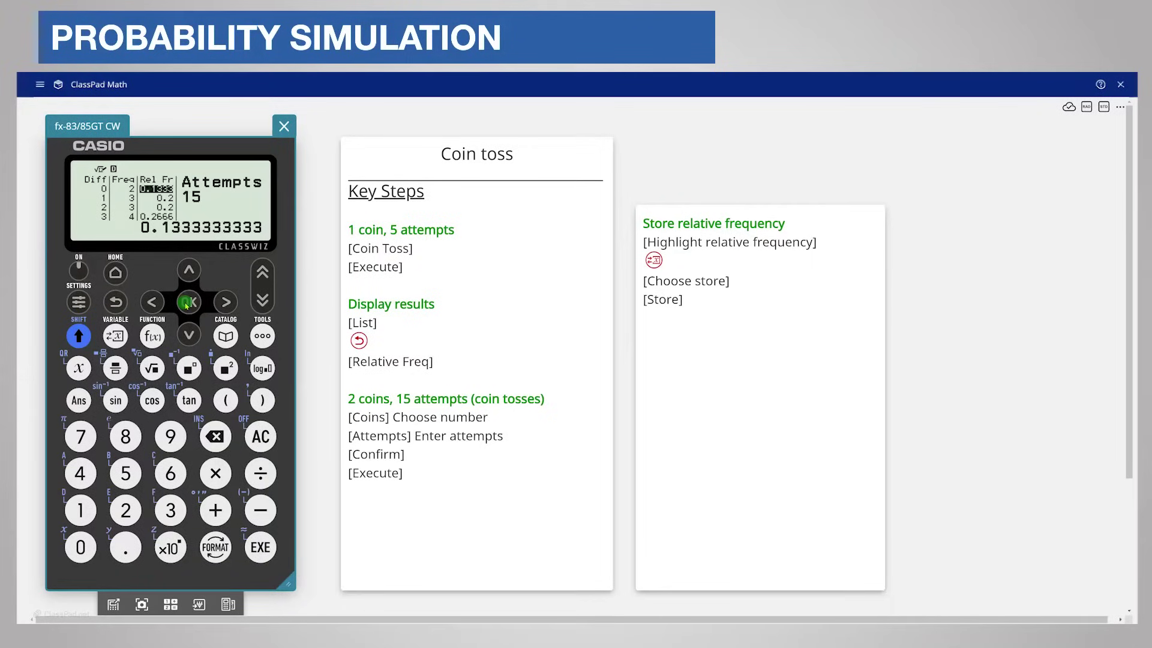
left_click(264, 304)
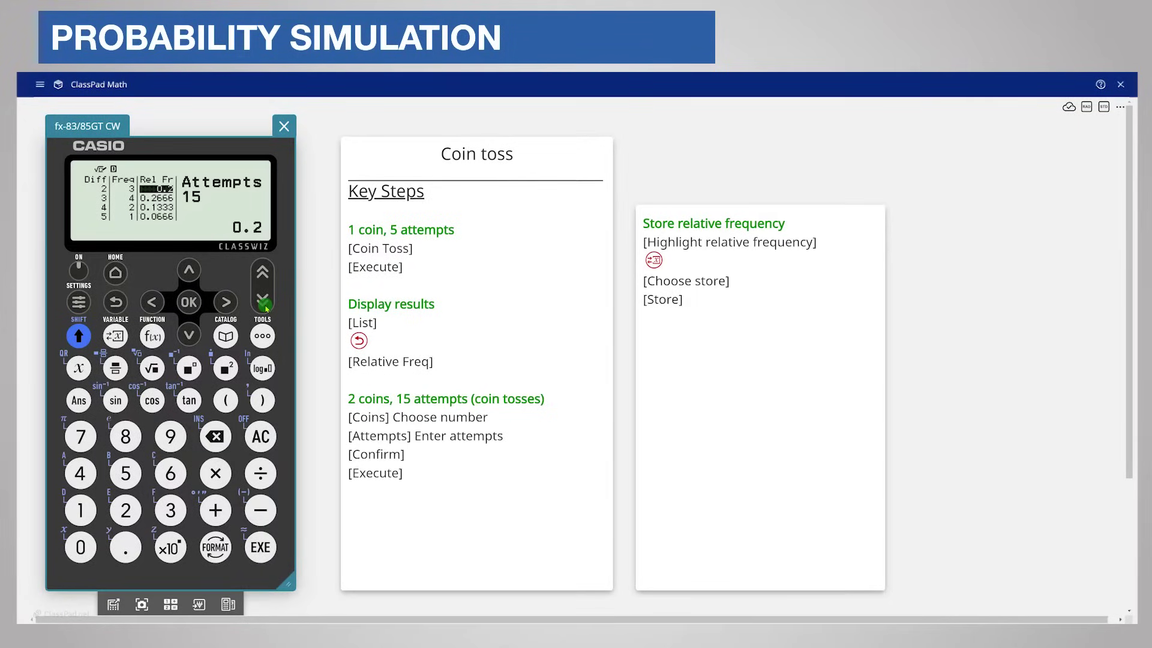
Step: Set Same Result to #2 and rerun the 2-dice, 15-attempt simulation
left_click(119, 303)
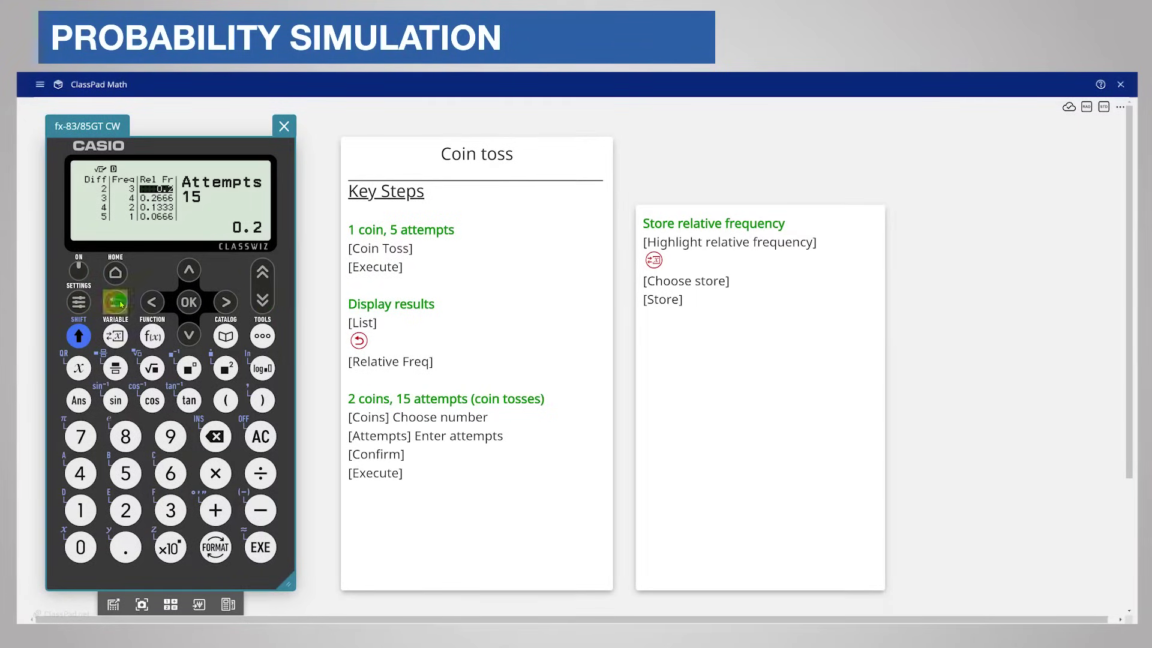
left_click(119, 303)
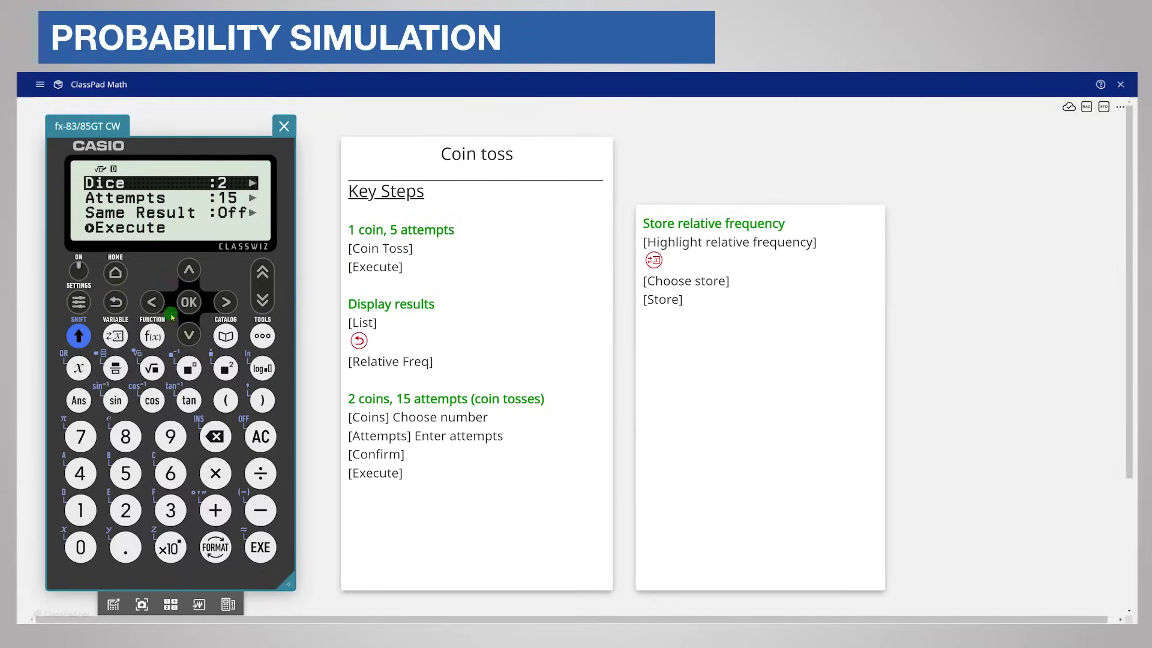
left_click(189, 335)
left_click(189, 335)
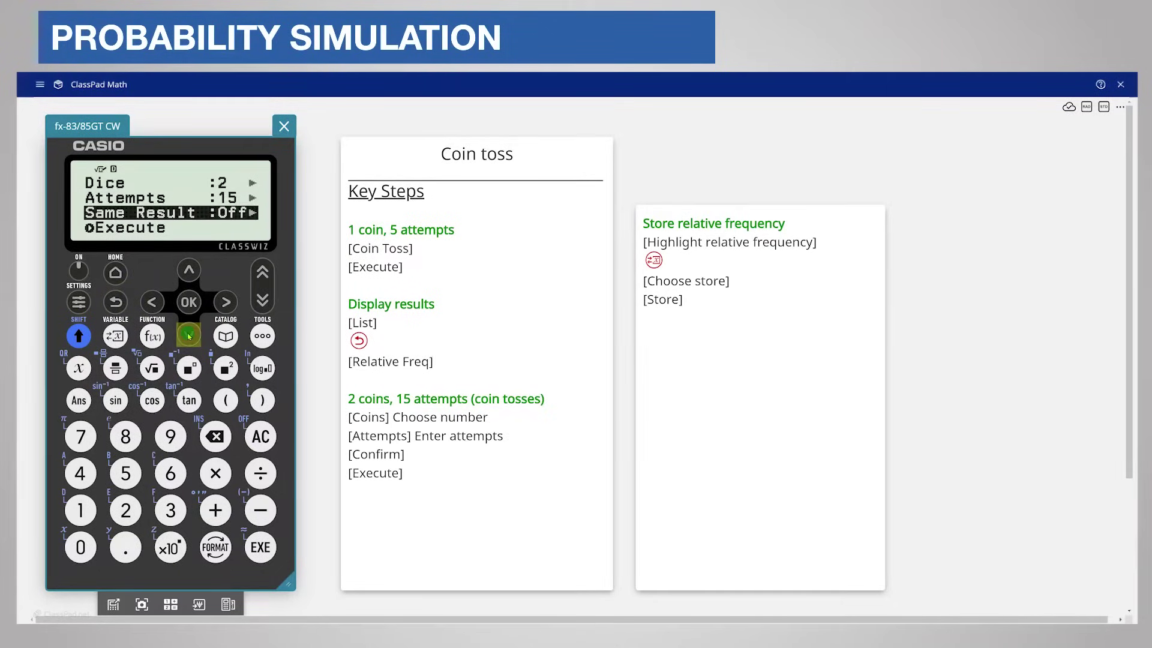
left_click(188, 303)
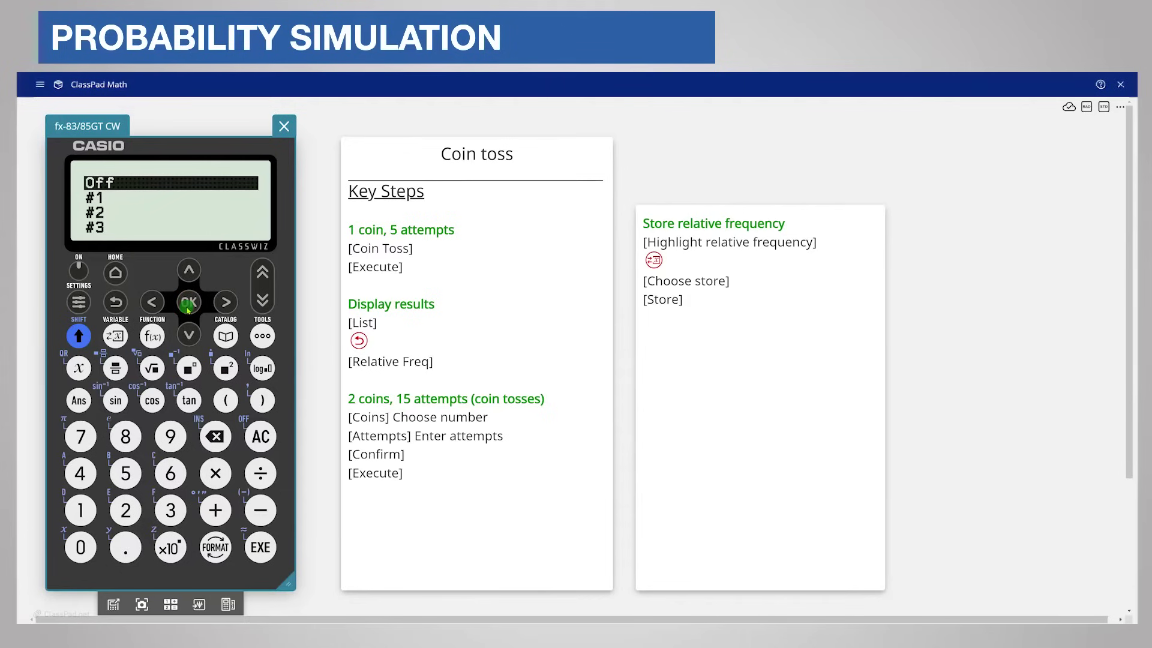
key("Down")
key("Down")
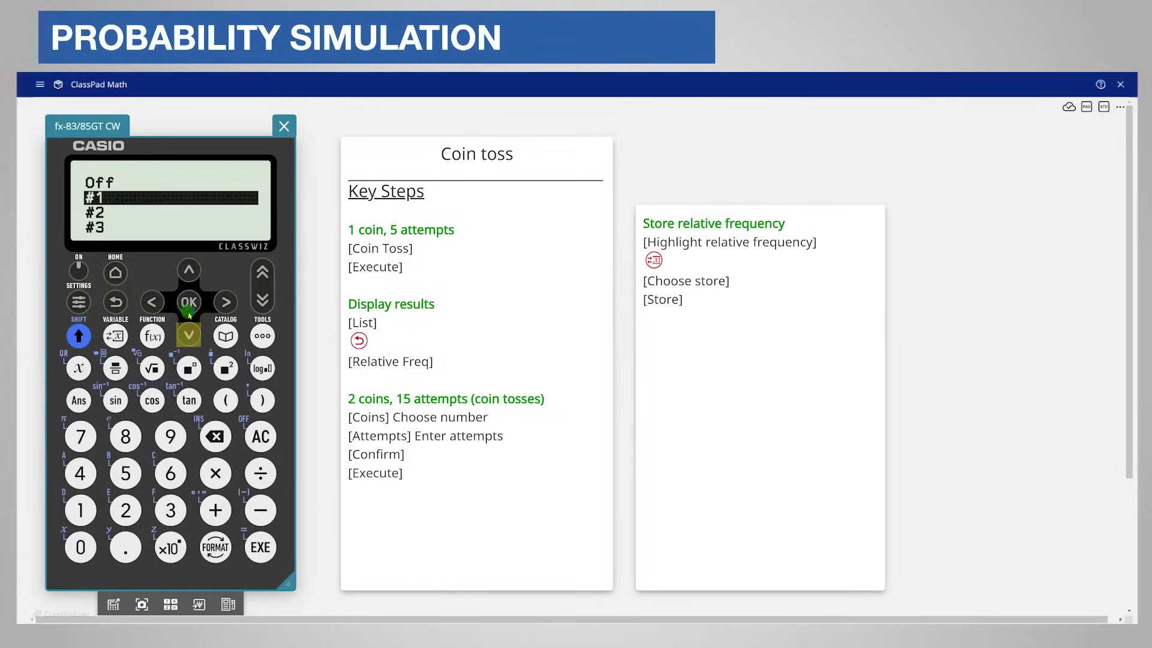
left_click(188, 303)
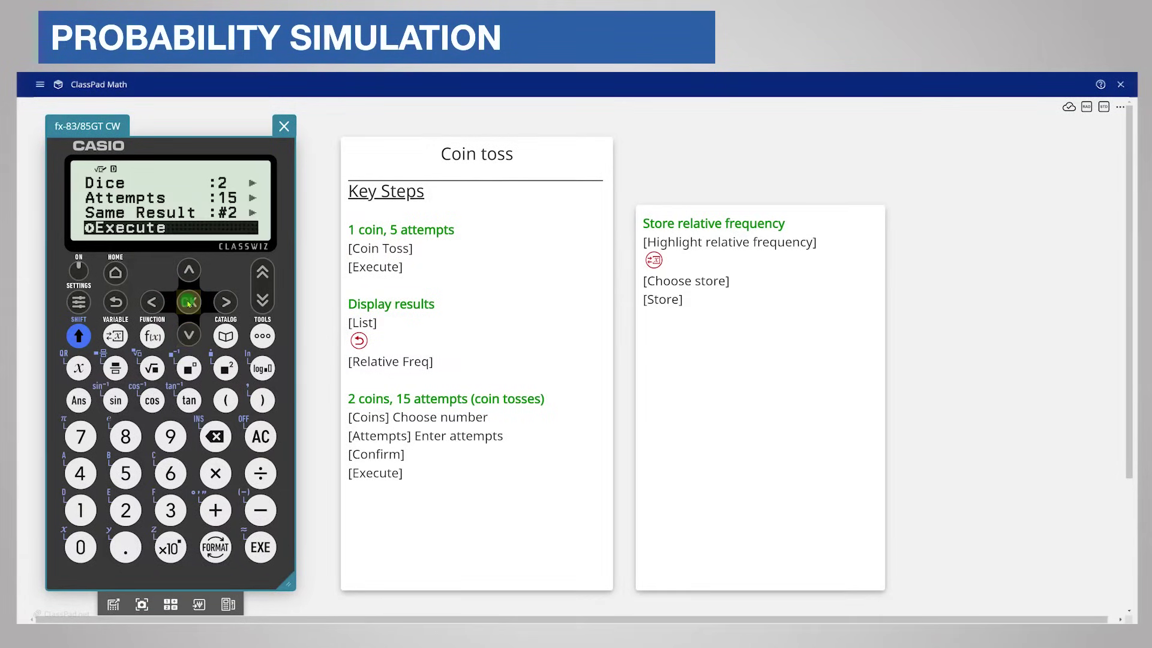
left_click(188, 303)
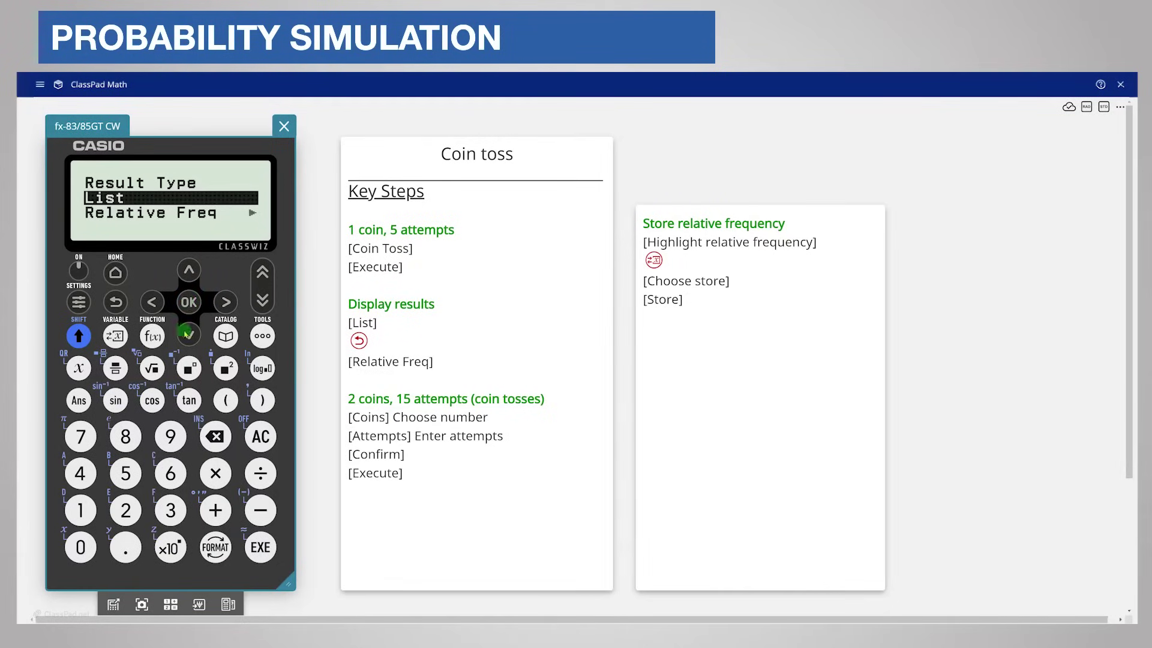
Step: Switch the results to Relative Freq for the dice sums, showing sum 2 at 0.0666 and sums 4–5 at 0.1333
key("Down")
left_click(186, 304)
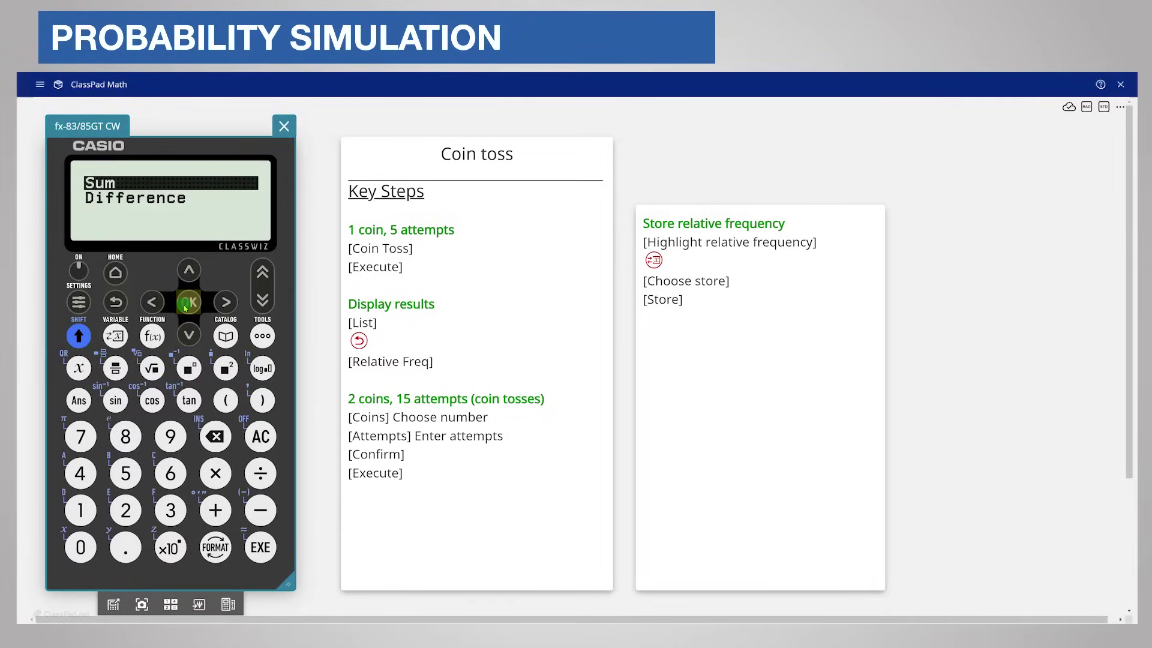
left_click(186, 304)
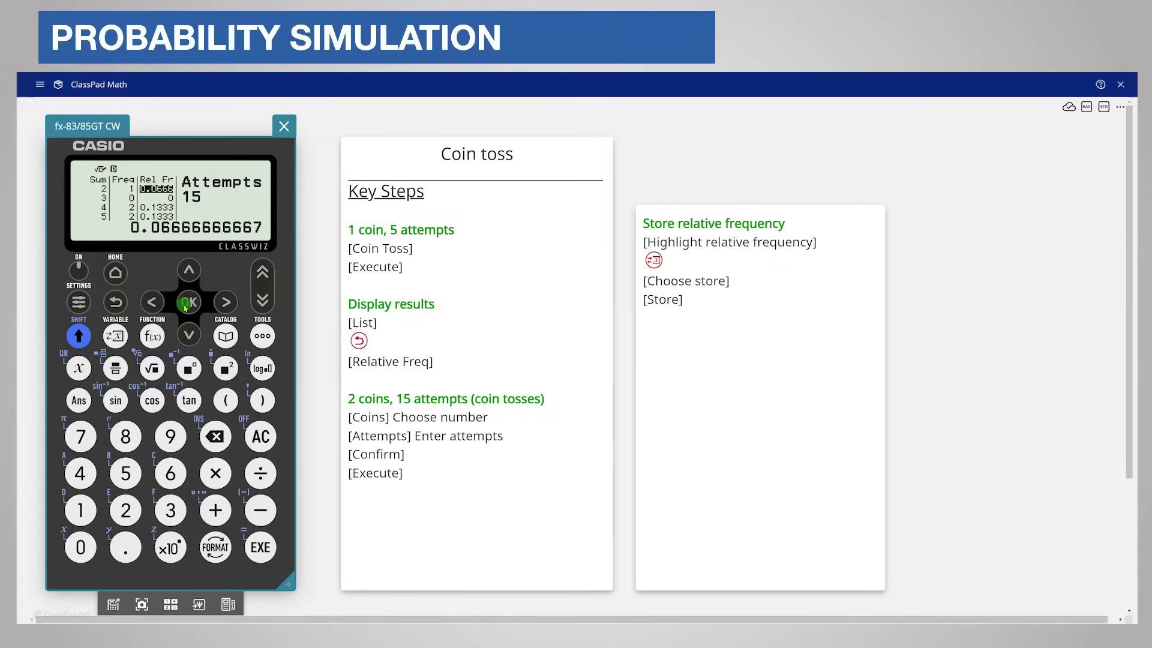